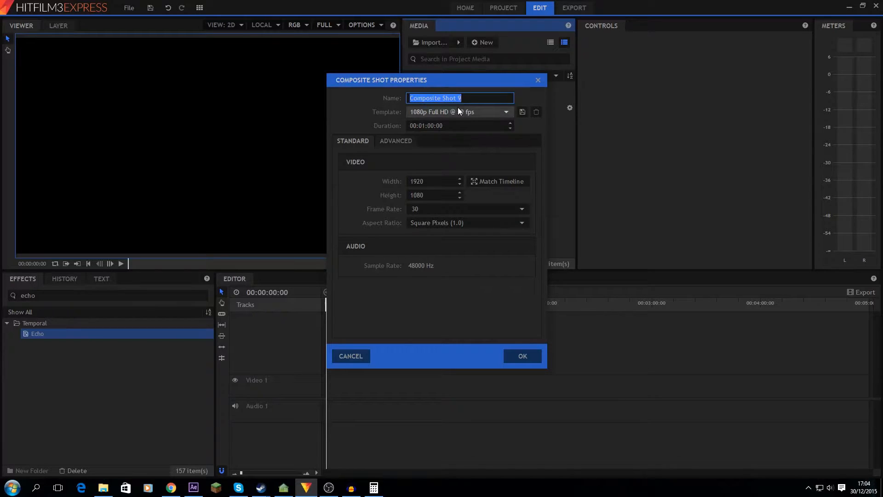
Create a composite shot named Main basic with a frame rate of 15 fps, keeping the 1920 x 1080 size and one-minute duration.
text(basic)
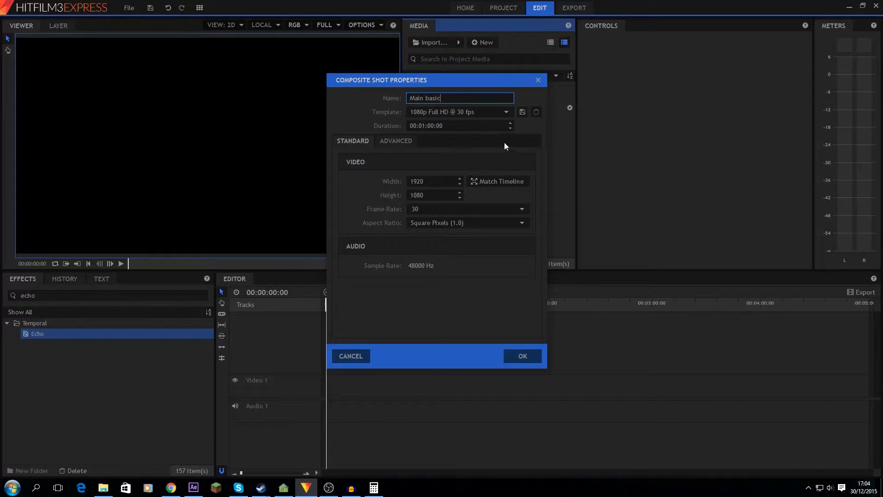
drag(422, 209, 390, 214)
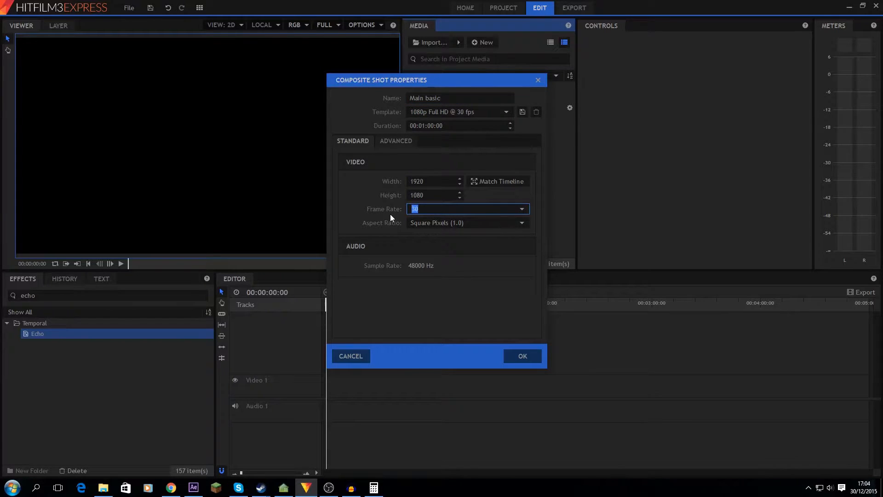
text(15)
key(Return)
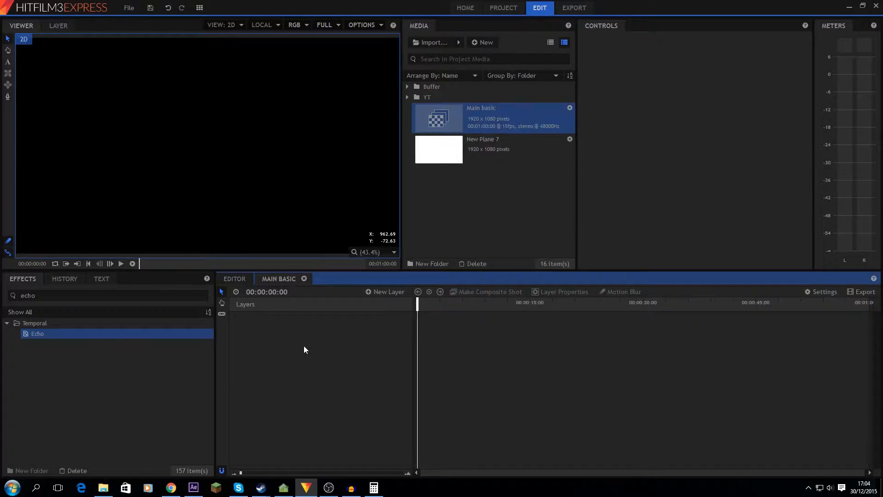
Add a new white plane layer with the default 1920 x 1080 settings to the Main basic composite shot.
right_click(301, 341)
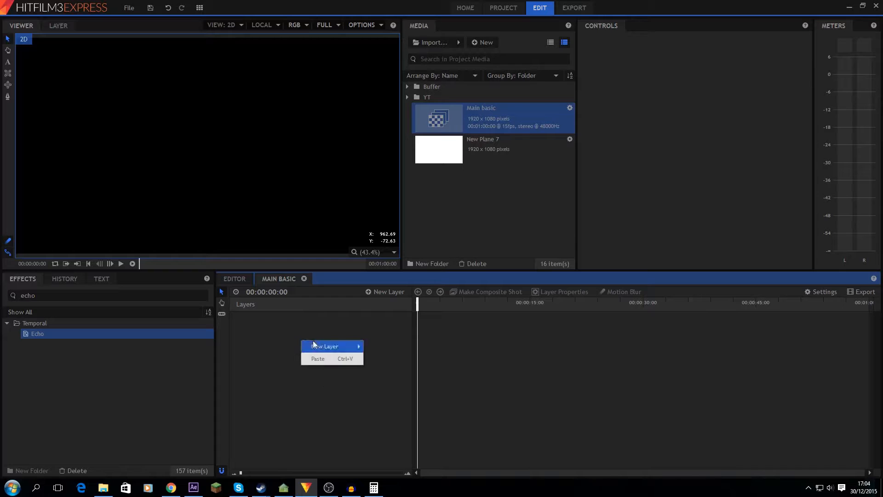
click(379, 346)
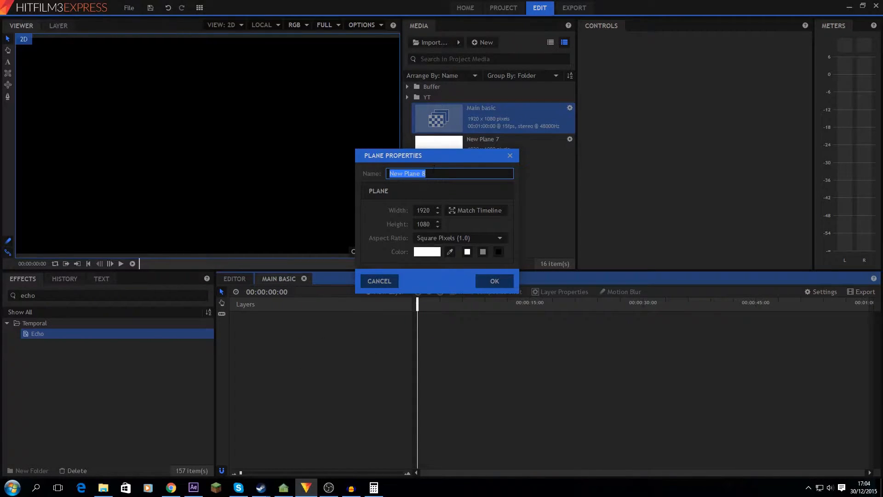
click(490, 282)
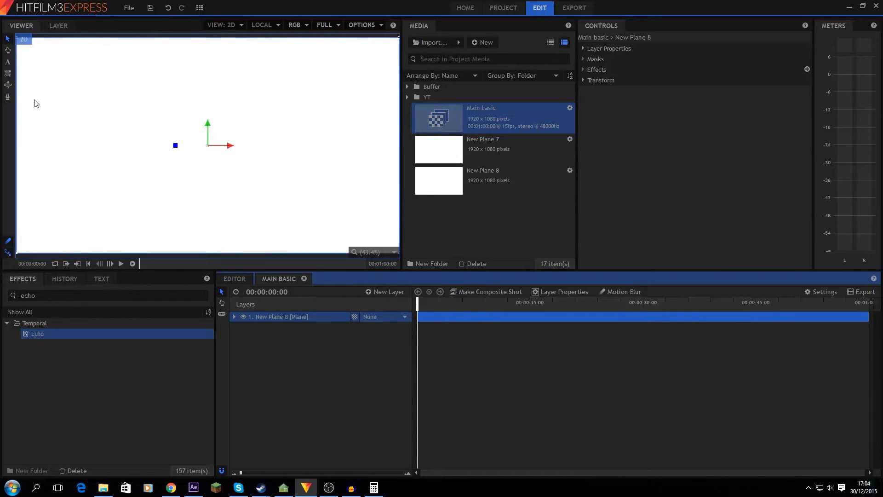
Draw a thin vertical rectangular mask around the centre of the plane so only a narrow bar shows.
click(10, 79)
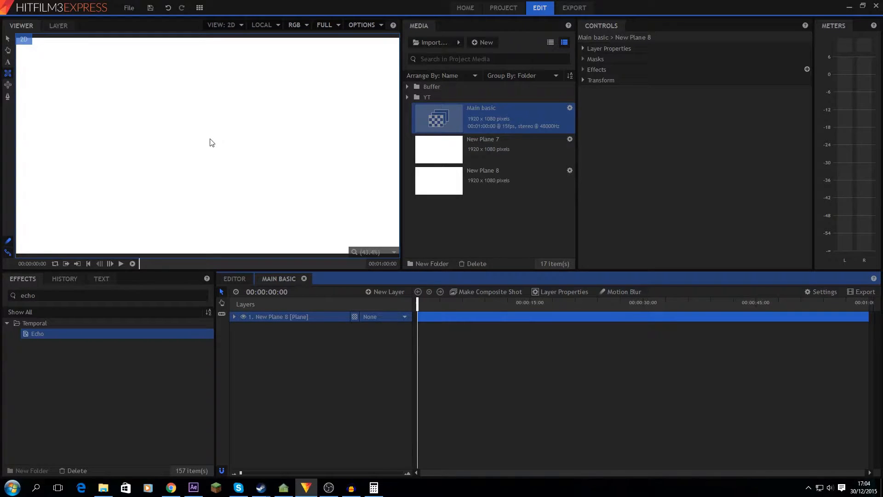
drag(212, 142, 214, 165)
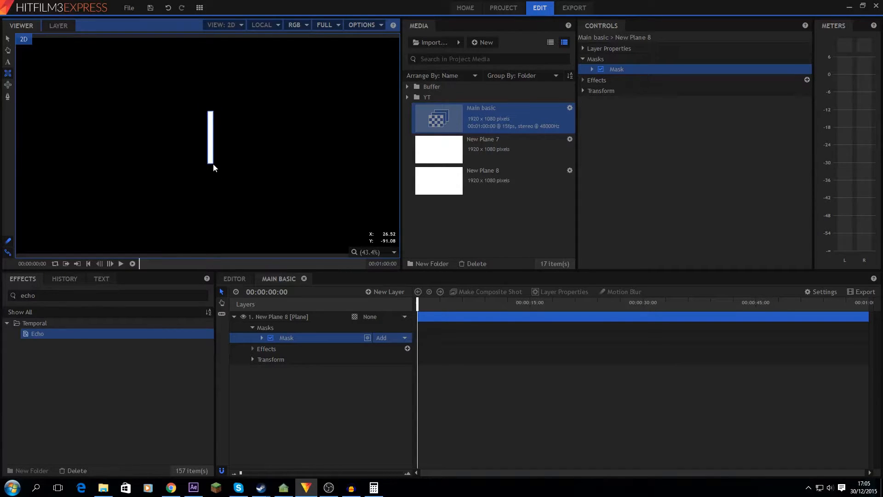
click(272, 392)
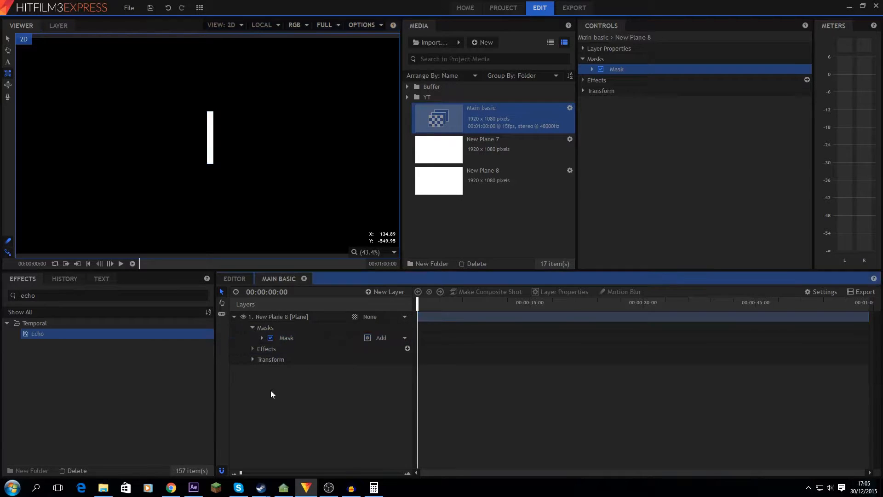
Raise the masked plane near the top of the frame by changing its Y position to 354.
click(253, 359)
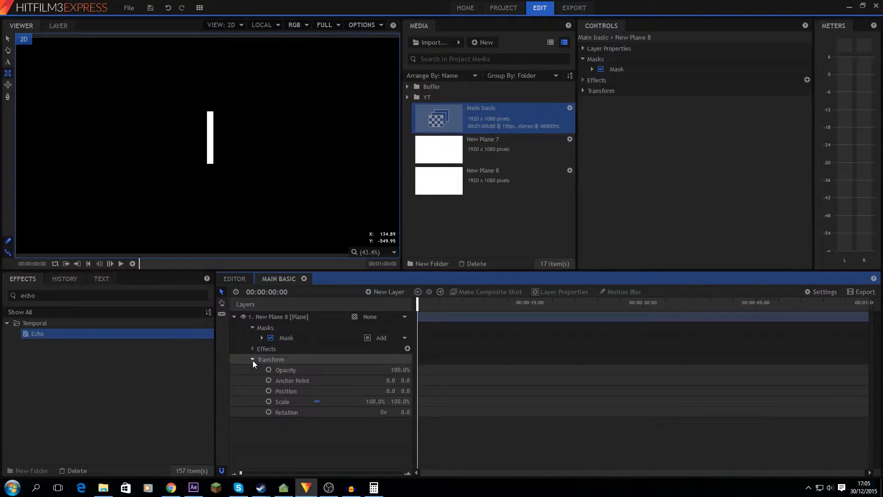
drag(404, 391, 472, 391)
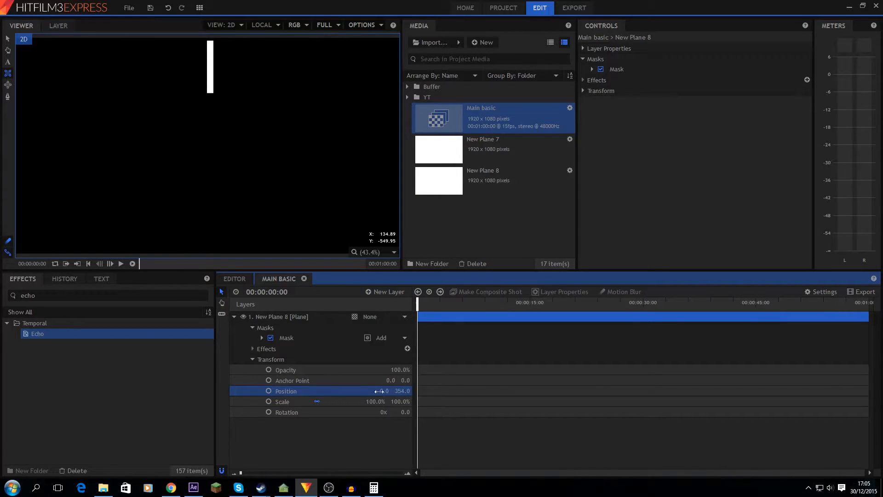
click(234, 317)
Add a new point layer to the Main basic composite shot.
right_click(261, 358)
mouse_move(277, 360)
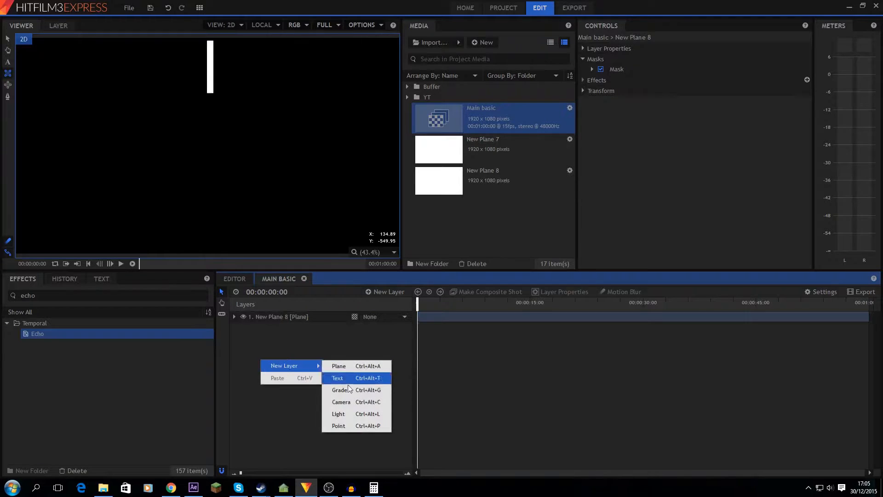
click(338, 424)
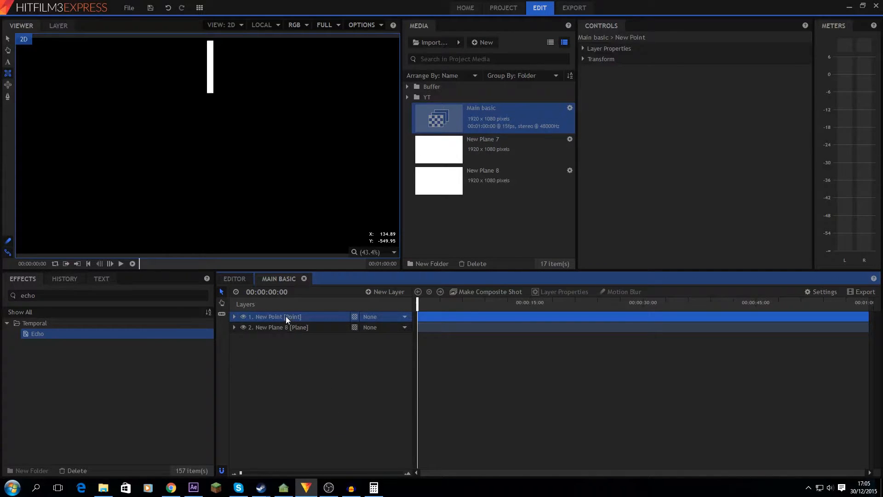
Keyframe the point's rotation from 0x at the start to 60x at 00:01:00:00, and return the playhead to the start.
click(234, 317)
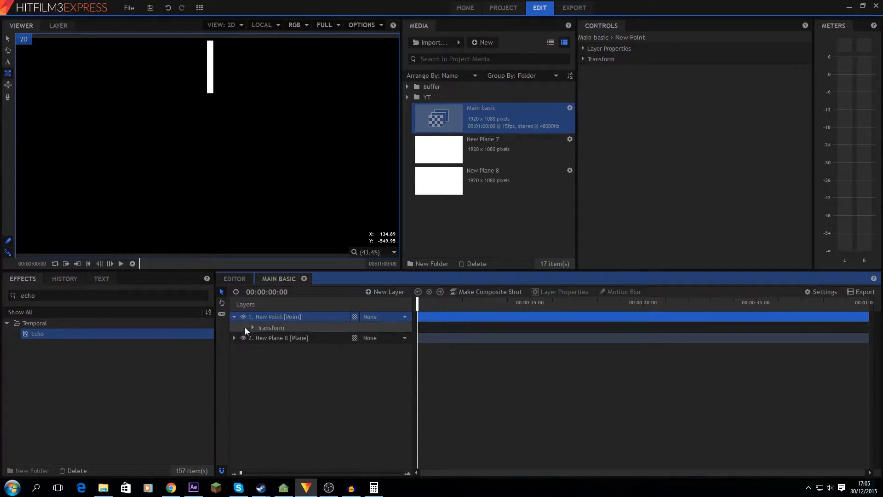
click(252, 327)
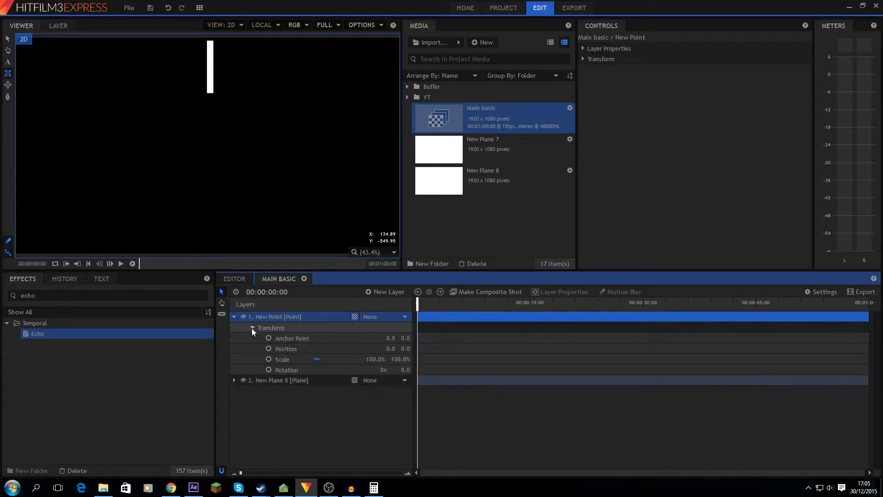
click(269, 369)
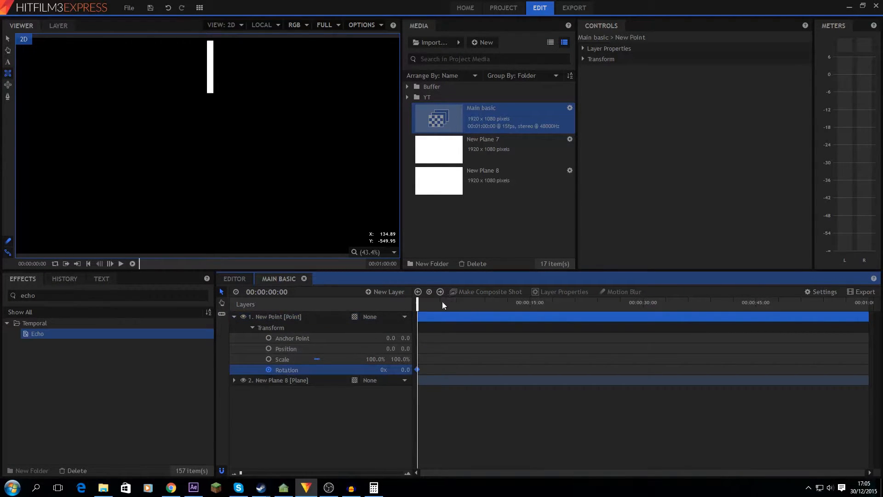
drag(417, 302, 857, 304)
drag(862, 345, 872, 345)
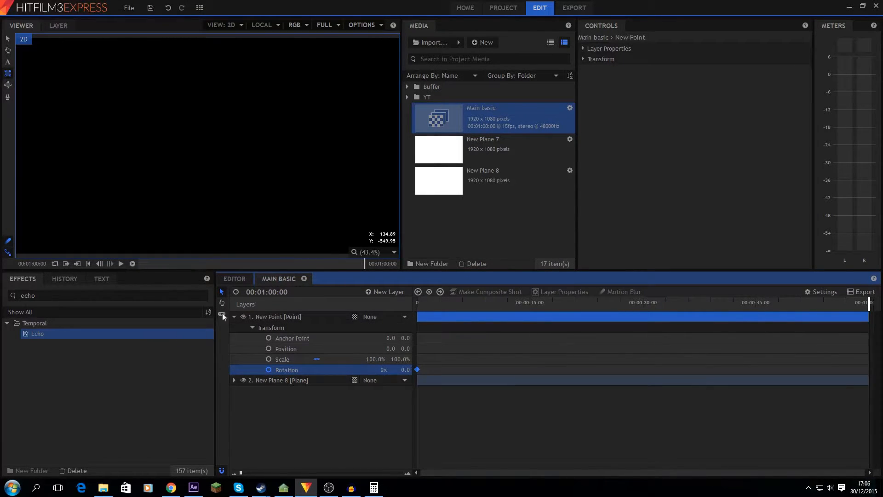
click(386, 369)
click(376, 438)
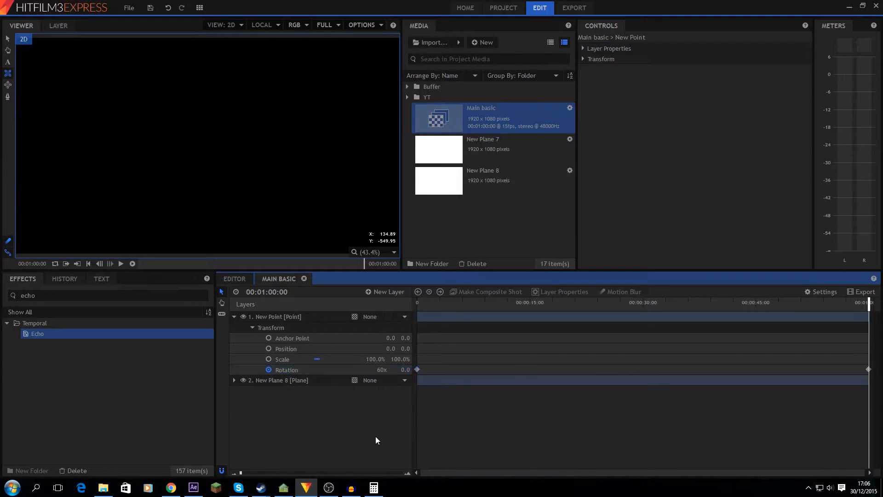
key(Home)
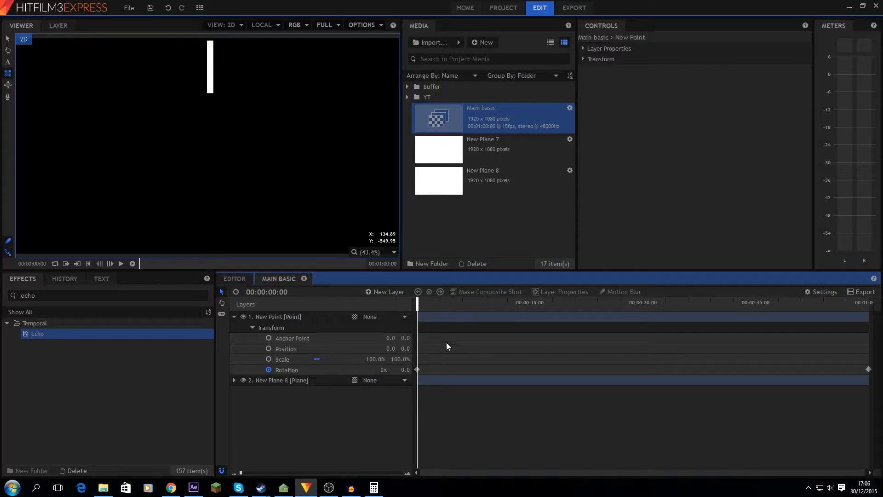
Place the plane layer above the point layer and parent the plane to New Point.
drag(314, 380, 301, 314)
click(373, 317)
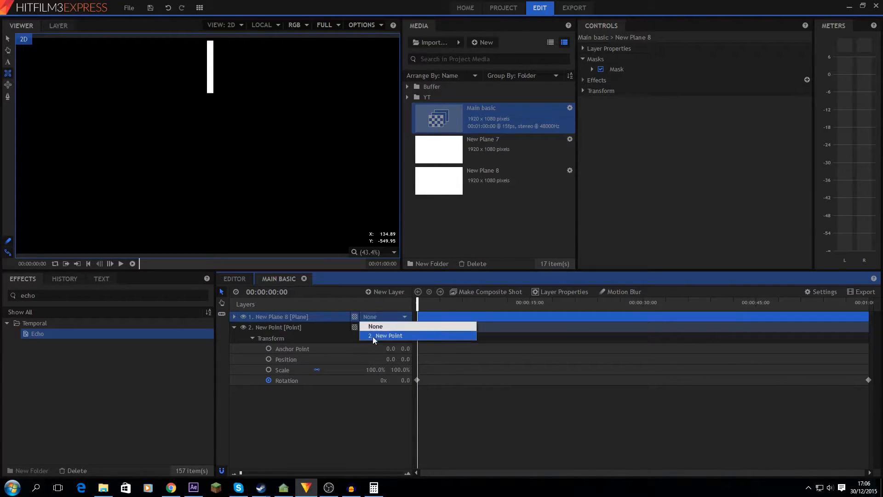
click(373, 335)
drag(417, 304, 440, 308)
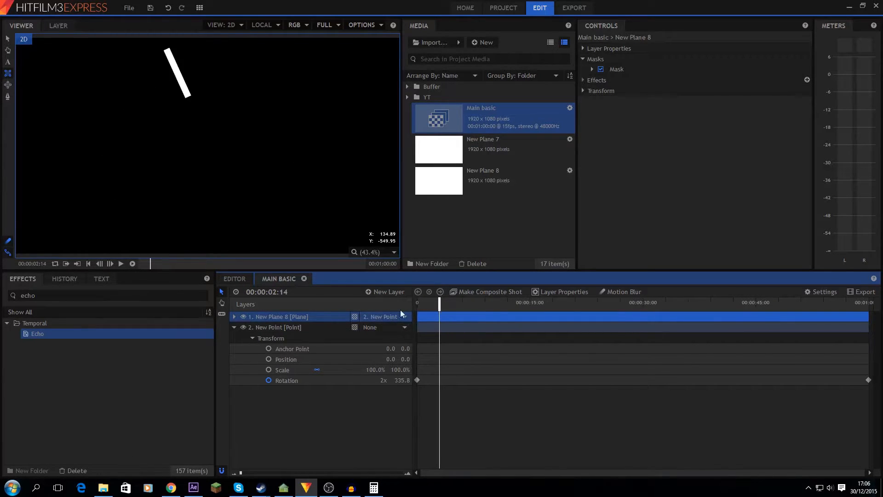
Combine the plane and point layers into a new composite shot, keeping the suggested name Composite Shot 10.
click(234, 328)
click(281, 331)
shift+click(281, 319)
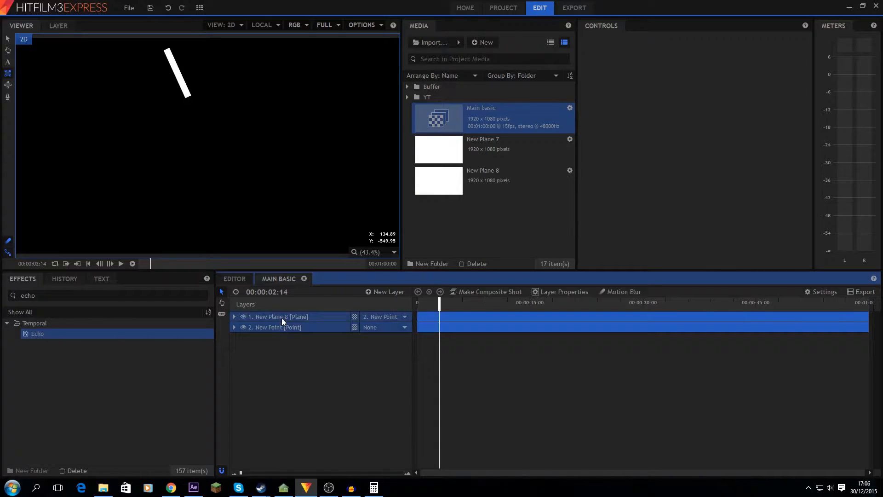
right_click(282, 318)
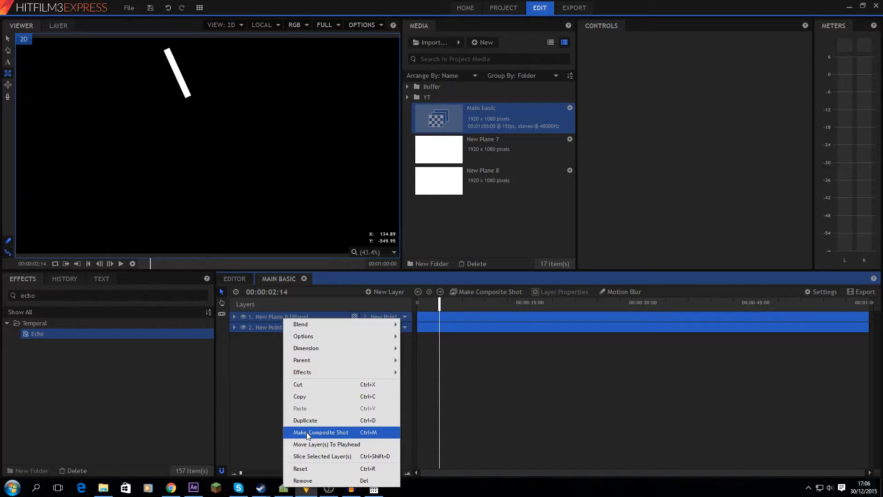
click(324, 433)
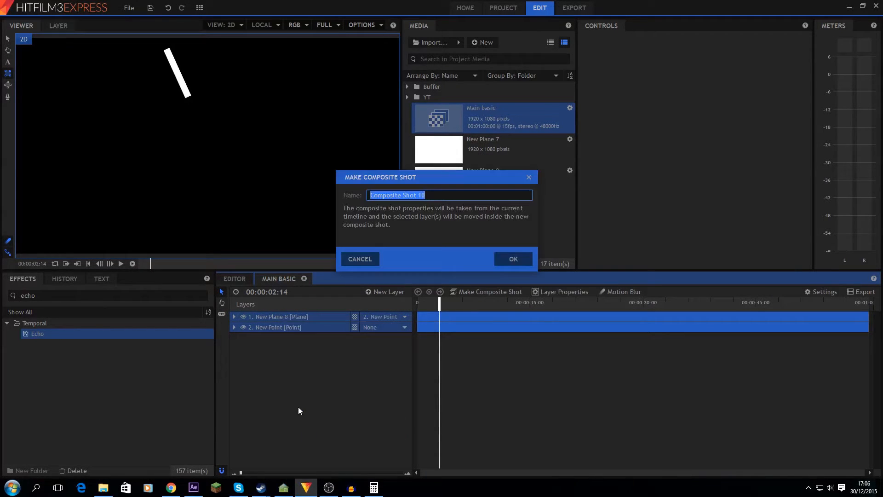
click(514, 259)
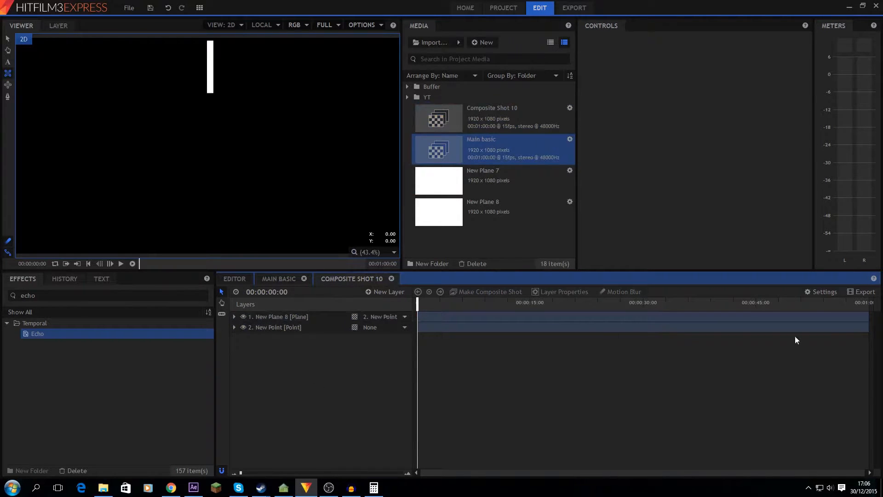
Check the frame rate in the properties of both Composite Shot 10 and Main basic.
click(817, 292)
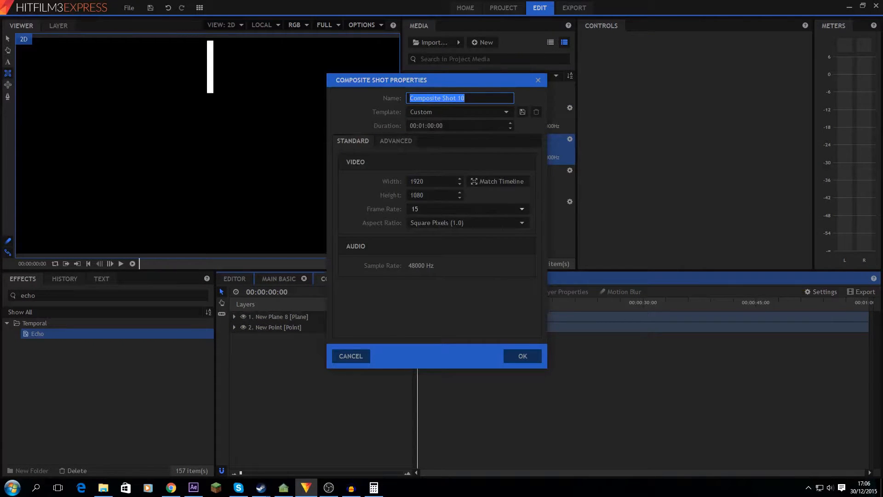
click(435, 208)
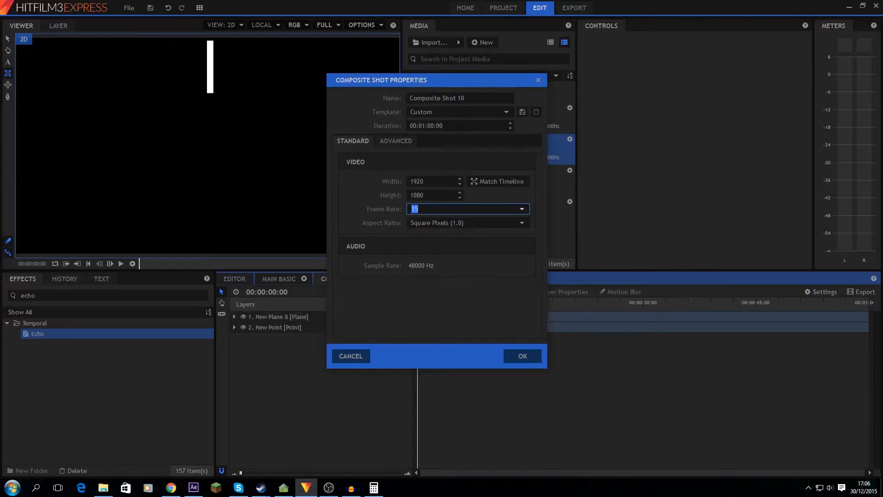
click(521, 355)
click(294, 280)
click(824, 292)
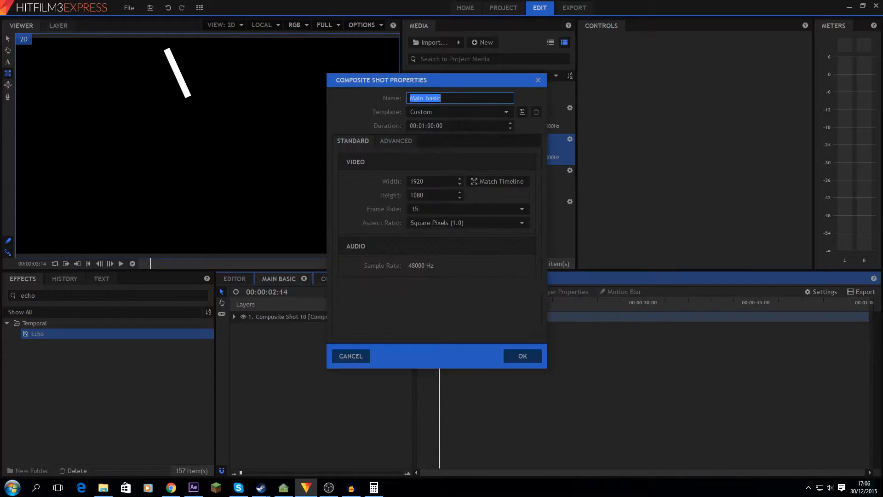
click(510, 352)
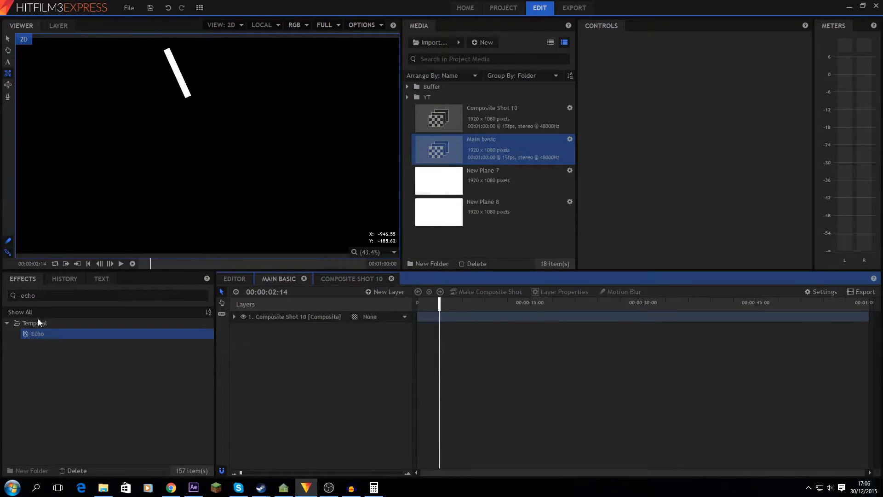
Apply the Echo effect to the Composite Shot 10 layer in Main basic and expand its settings.
drag(43, 336, 298, 319)
click(592, 80)
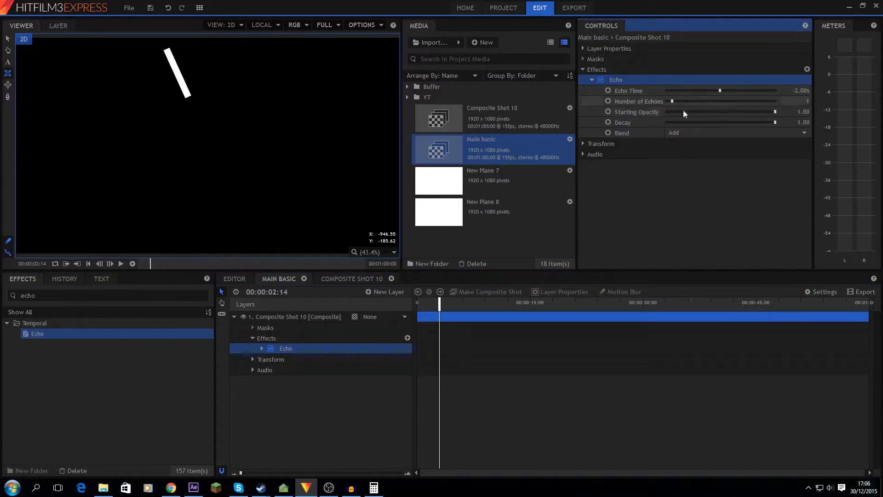
Consult the calculator for the duration of one frame and set the Echo effect's echo time to -0.066 s.
click(720, 91)
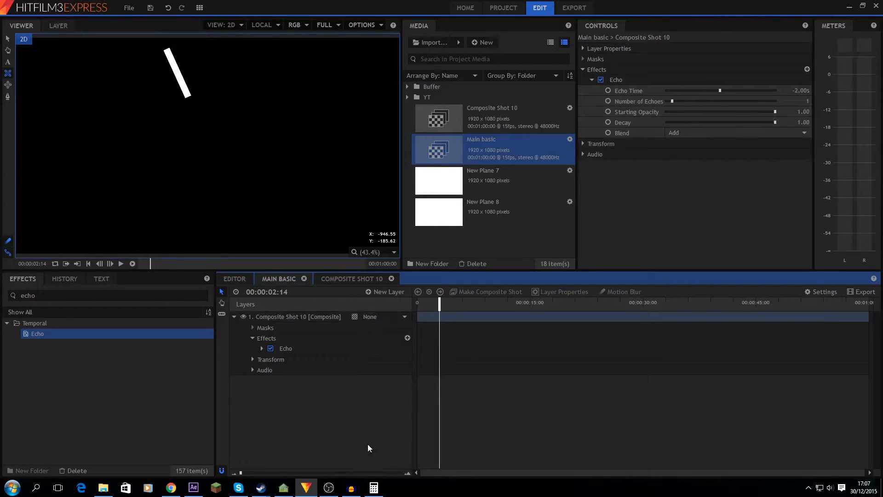
click(373, 489)
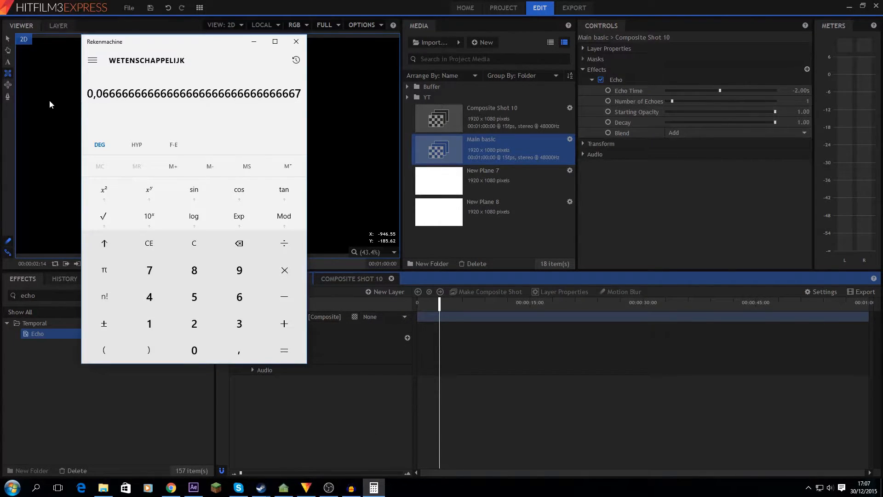
click(711, 248)
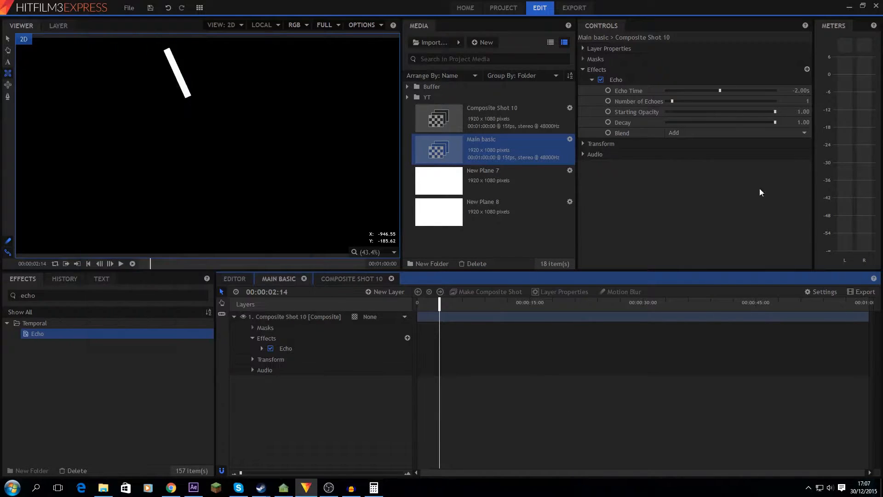
click(802, 92)
key(BackSpace)
text(-0.066)
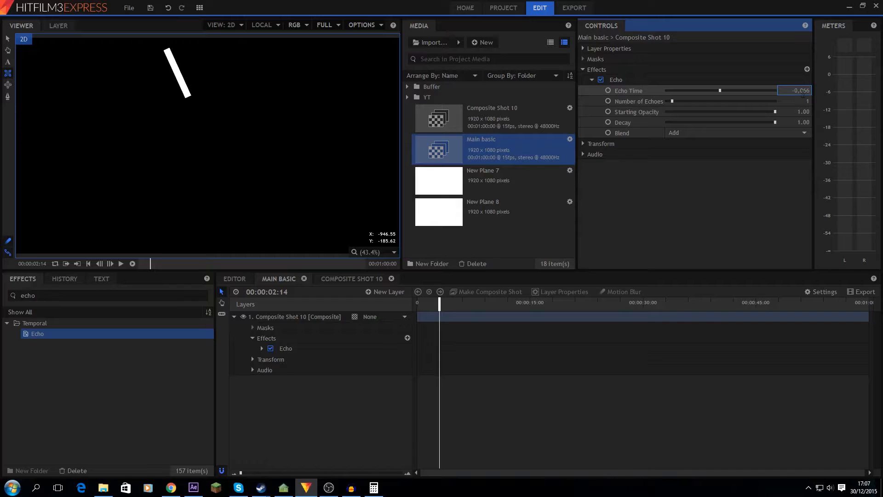
key(Return)
Set the Echo effect to 15 echoes, reduce its decay to about 0.82, and preview the fading bars along the timeline.
click(807, 101)
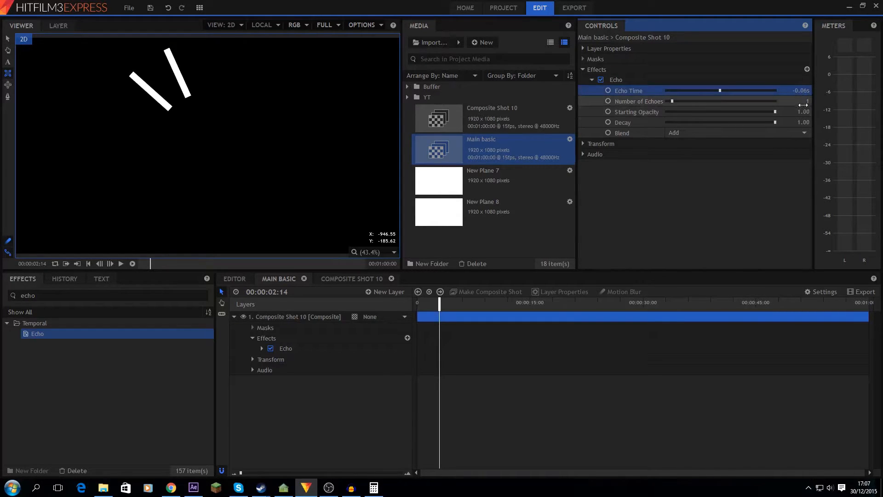
text(15)
key(Return)
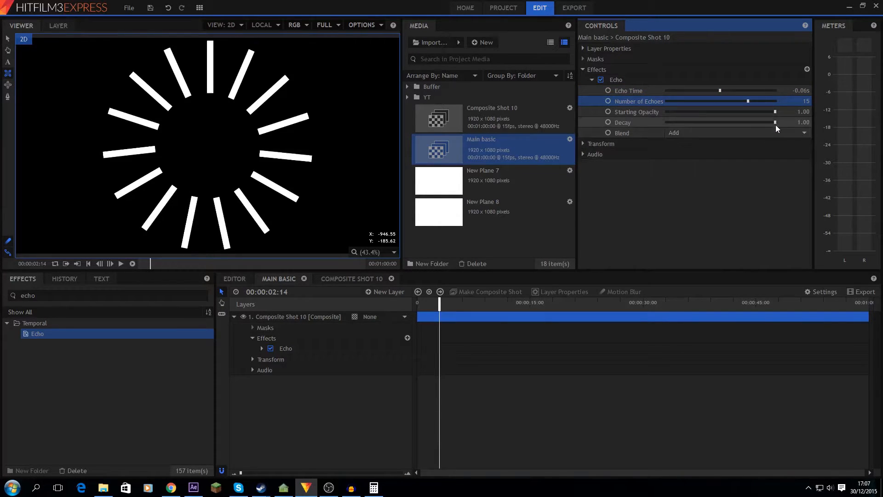
drag(775, 123, 757, 120)
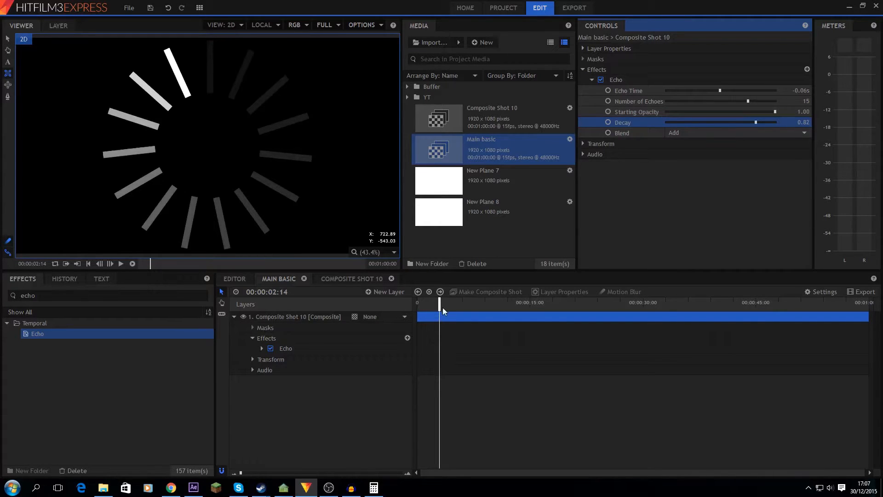
drag(440, 302, 479, 302)
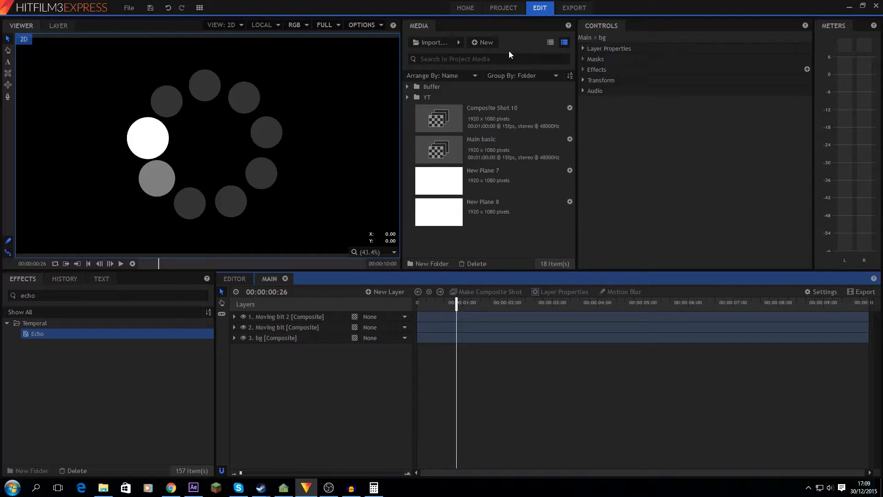
Create a new composite shot named Circle with the 1080p Full HD @ 30 fps template and a 10-second duration.
click(488, 44)
click(483, 55)
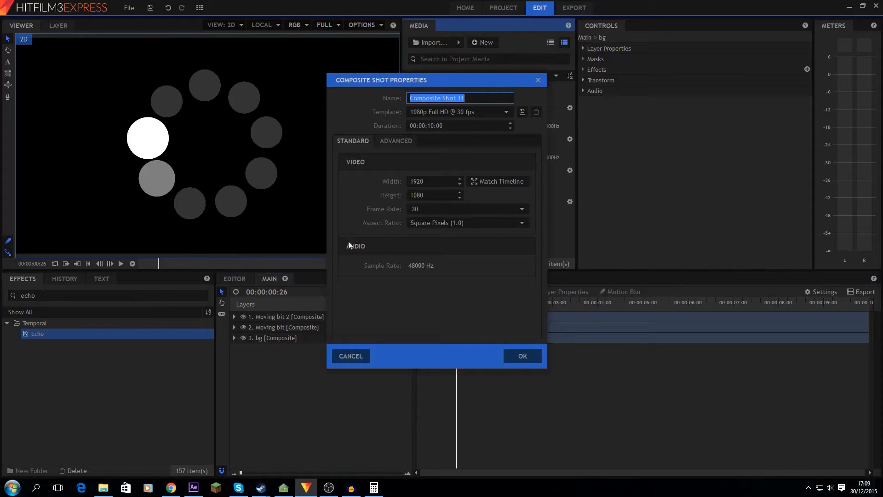
text(Circle)
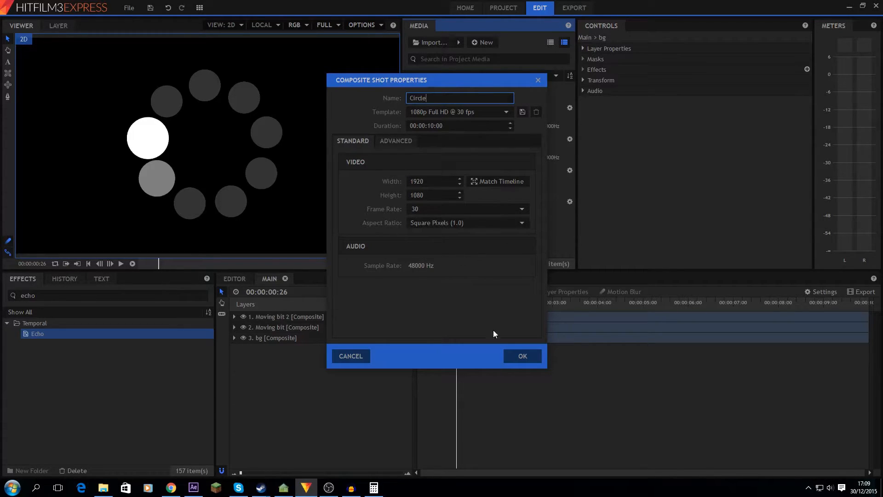
click(522, 357)
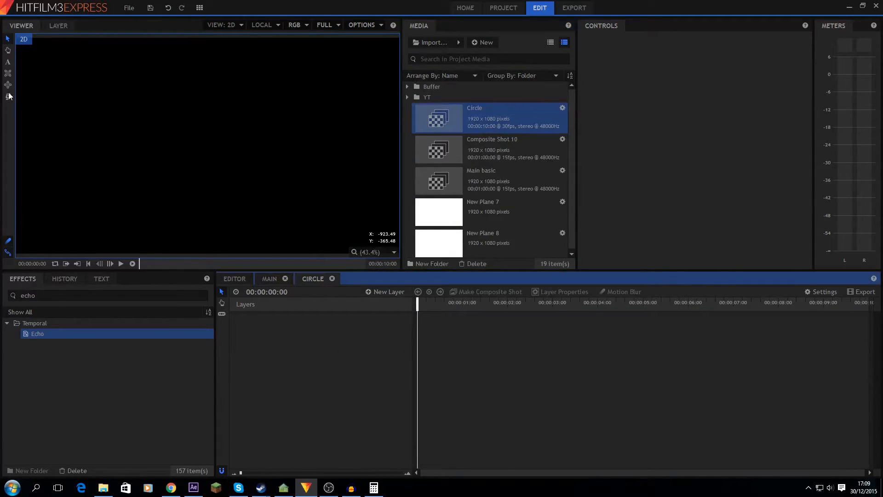
Add a white full-frame plane layer to the Circle composite shot, keeping its suggested settings.
right_click(272, 356)
mouse_move(283, 362)
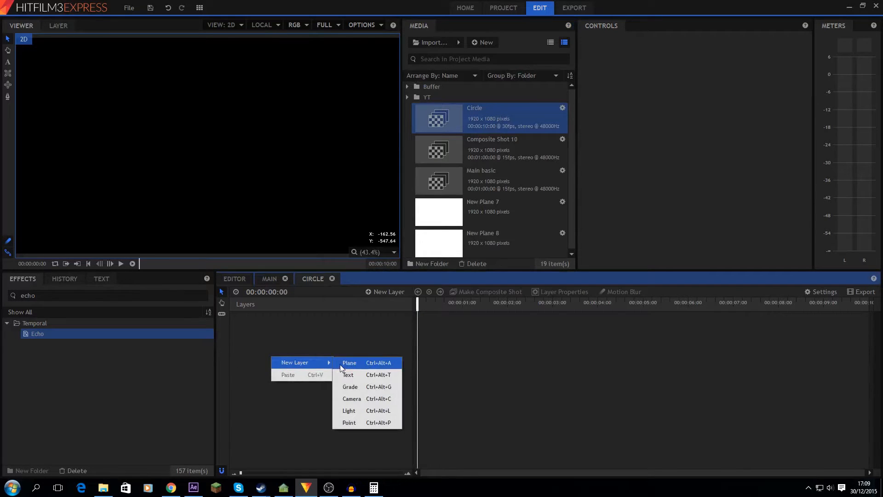
click(343, 366)
click(494, 281)
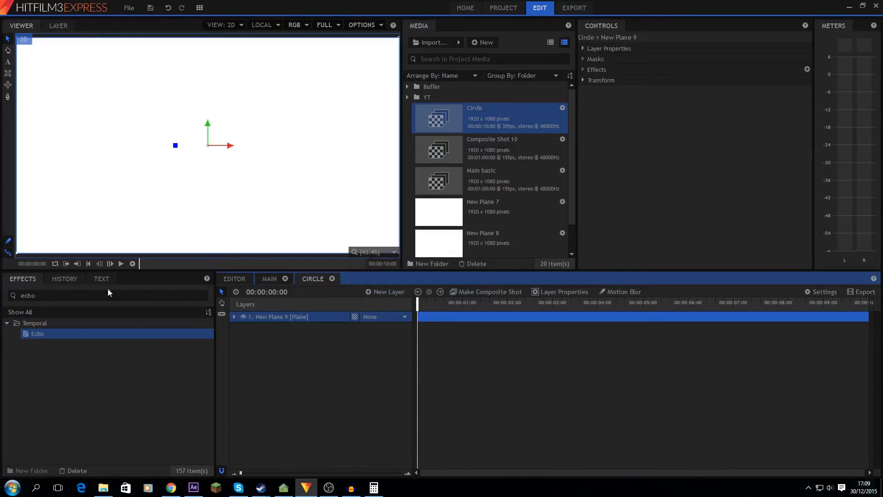
click(7, 84)
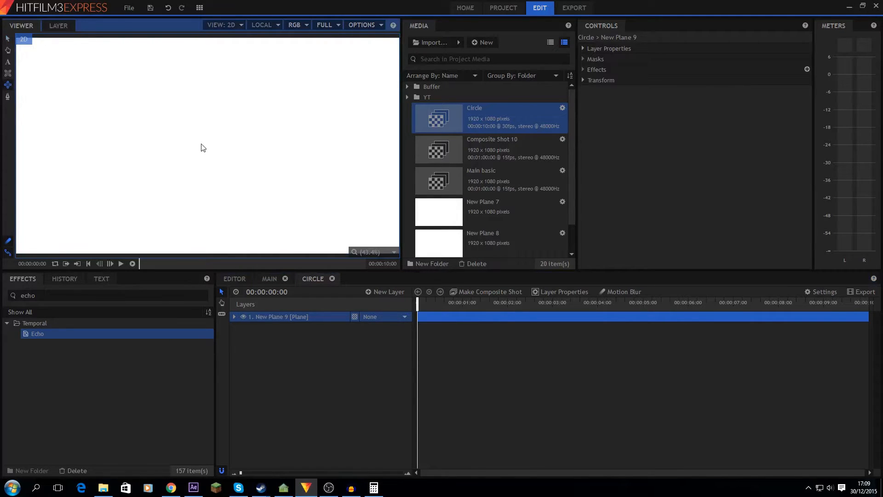
drag(204, 145, 211, 159)
key(ctrl+z)
Draw a large circular ellipse mask on the plane, outward from near its centre and almost as tall as the frame.
click(8, 84)
click(284, 317)
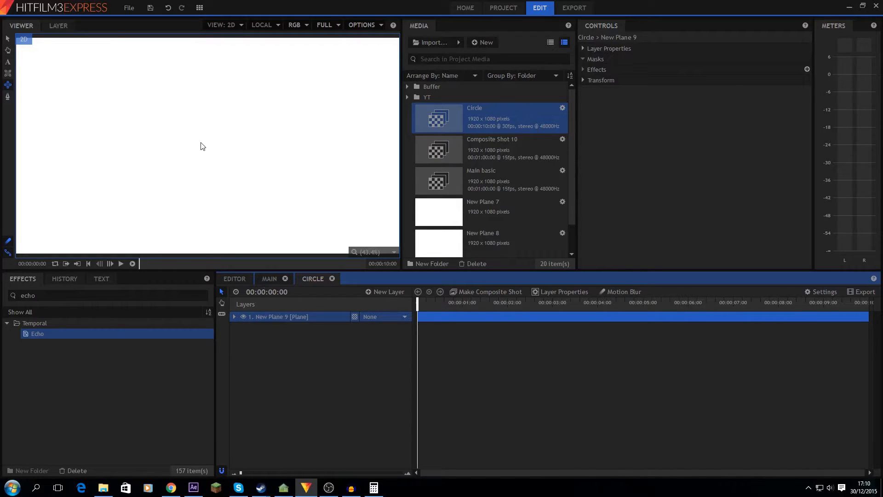
mouse_move(200, 143)
mouse_down()
mouse_move(256, 228)
mouse_move(283, 244)
mouse_move(263, 239)
mouse_up()
Create a 30 fps composite shot with the suggested name Composite Shot 12 and place the Circle composite in it.
click(482, 42)
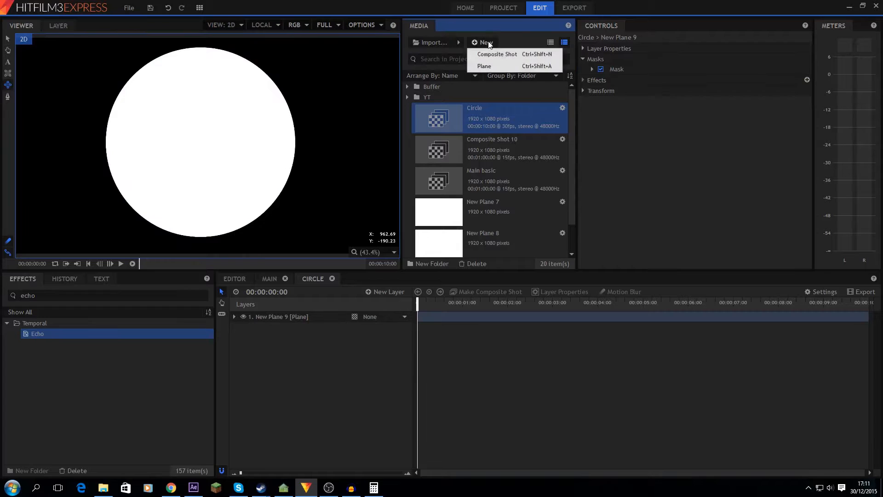
click(482, 56)
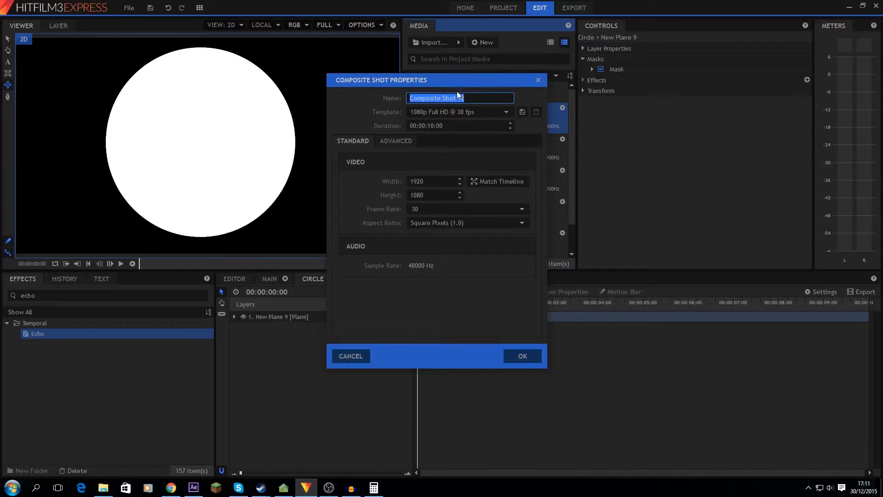
click(508, 359)
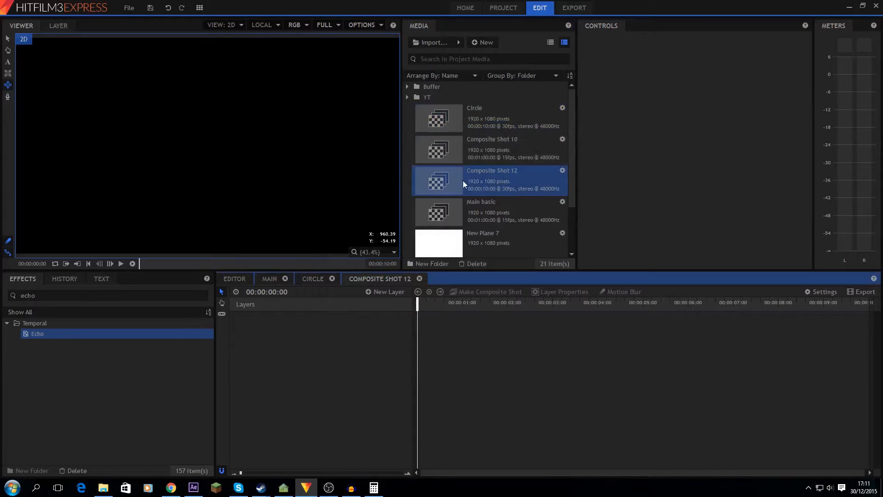
drag(476, 111, 302, 341)
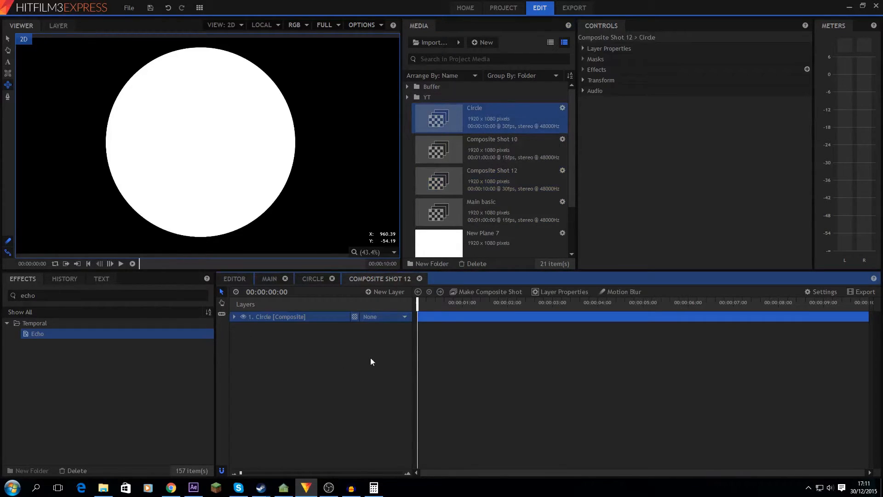
Scale the Circle layer to 16% and move it up to a Y position of about 417.
click(236, 316)
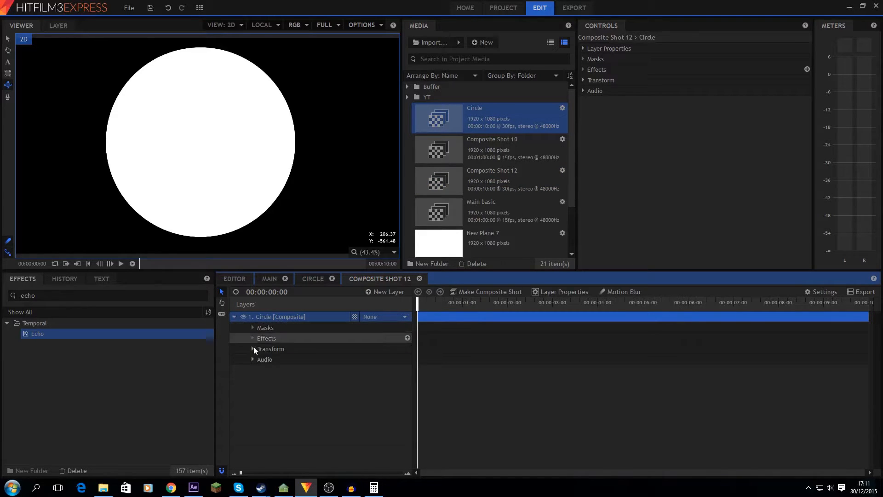
click(251, 349)
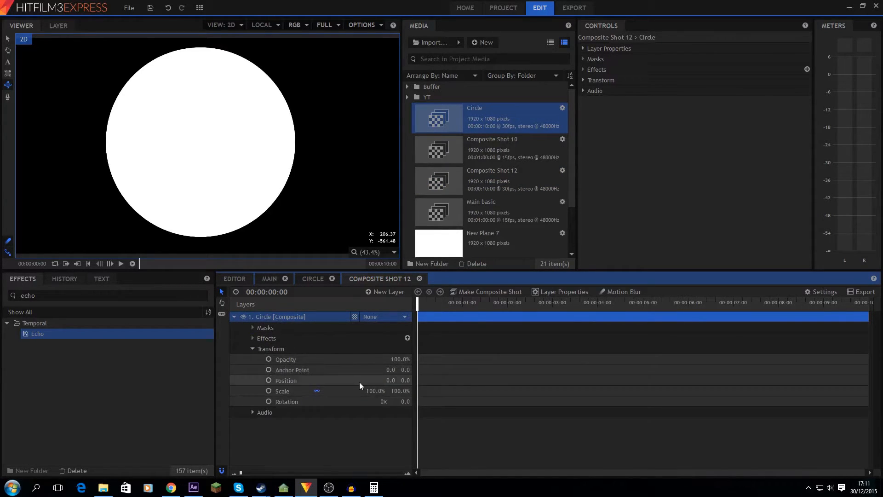
drag(408, 391, 404, 390)
click(405, 391)
text(2)
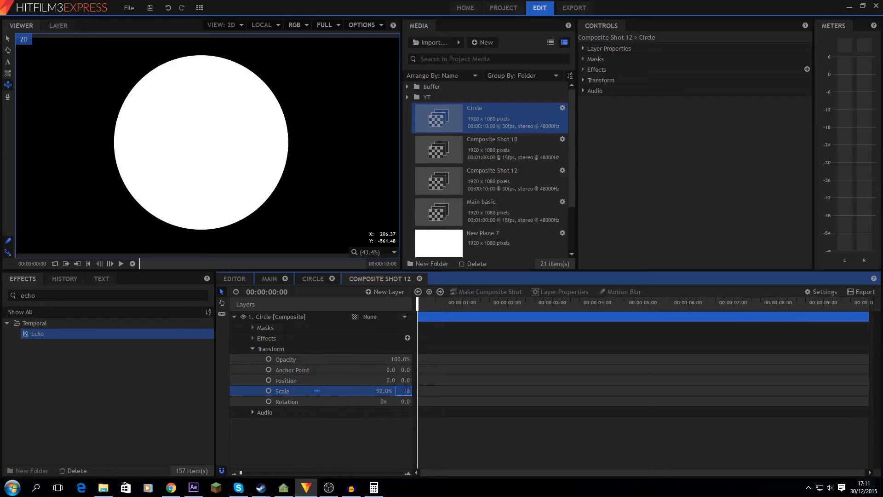
text(6)
key(Return)
drag(402, 380, 402, 380)
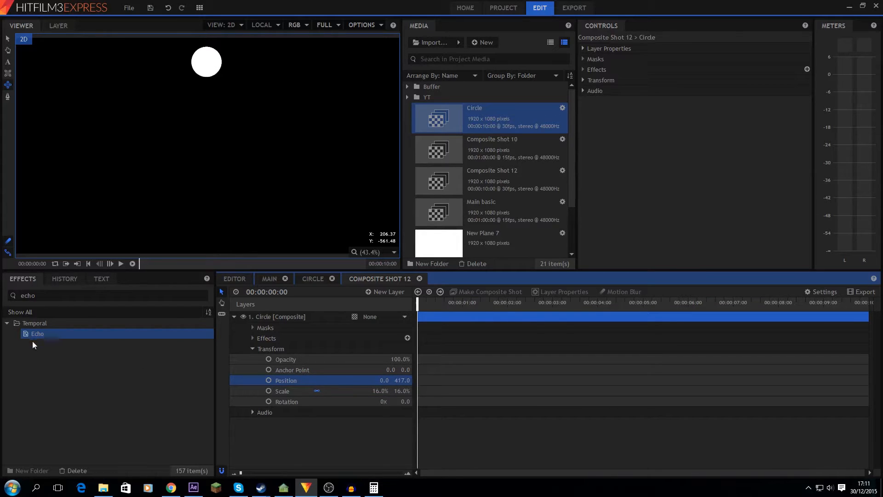
Add a point layer and place it below the Circle layer.
right_click(261, 356)
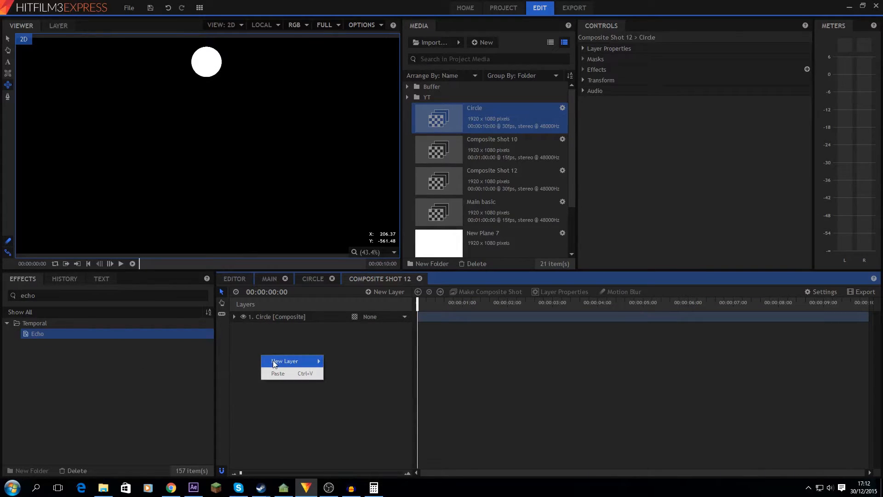
mouse_move(272, 361)
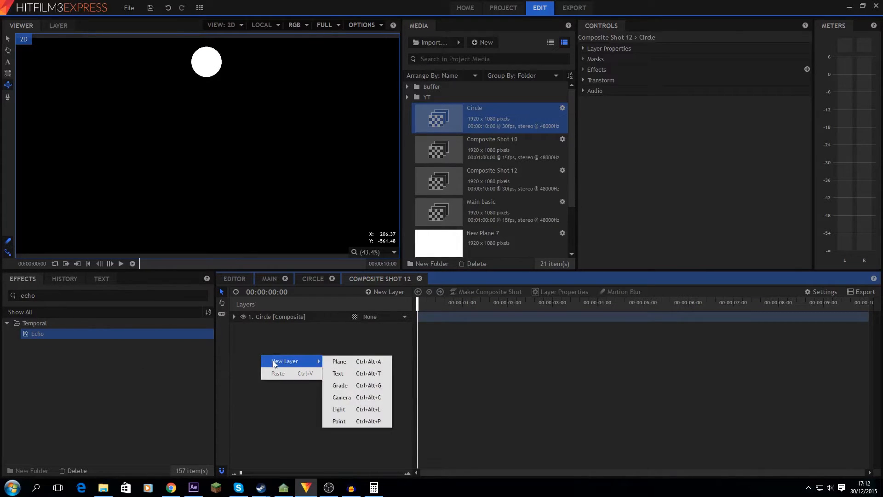
click(343, 421)
drag(278, 317, 283, 342)
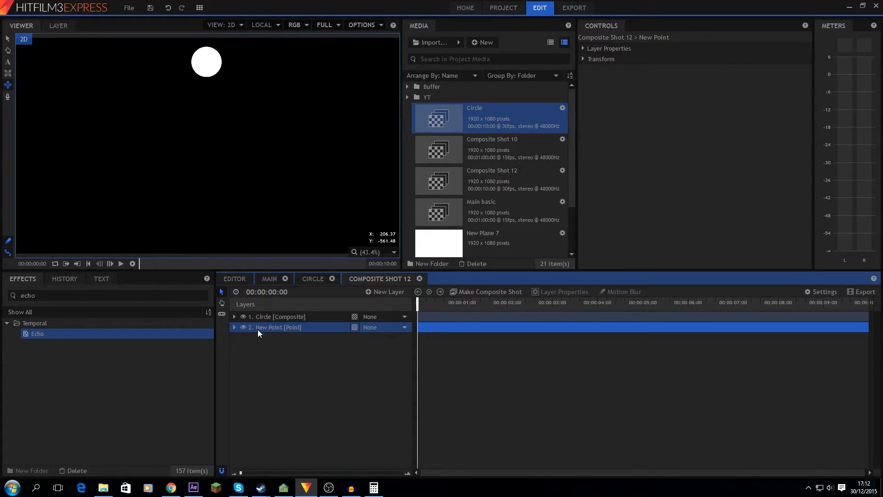
Duplicate the Circle layer and parent the lower copy to the New Point layer.
click(316, 314)
key(ctrl+d)
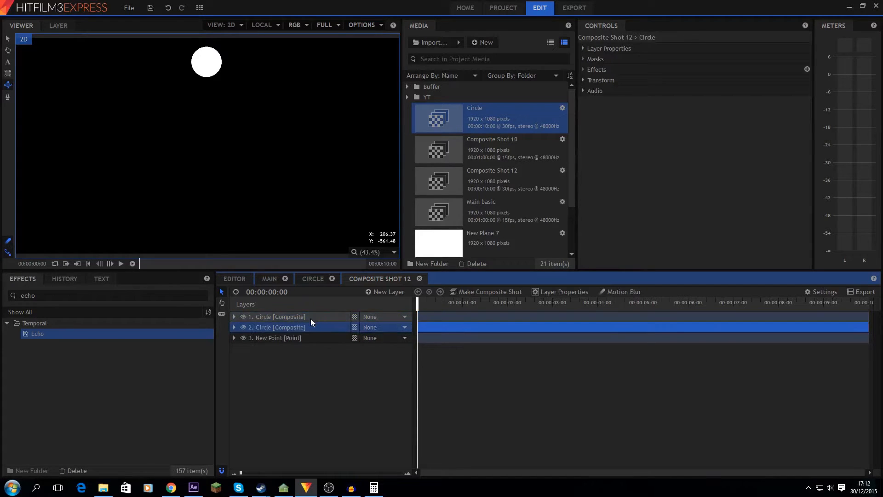
click(372, 327)
click(375, 352)
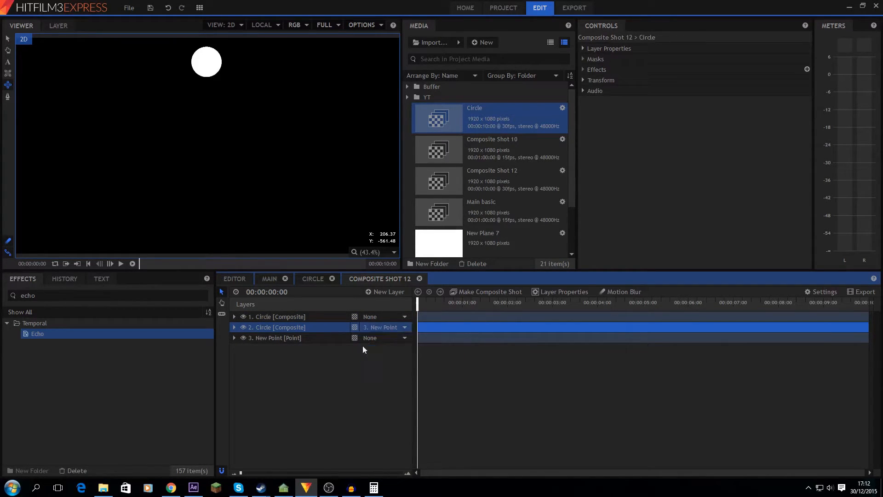
Expand the New Point layer's transform properties and set its rotation to 40 degrees.
click(303, 338)
click(235, 338)
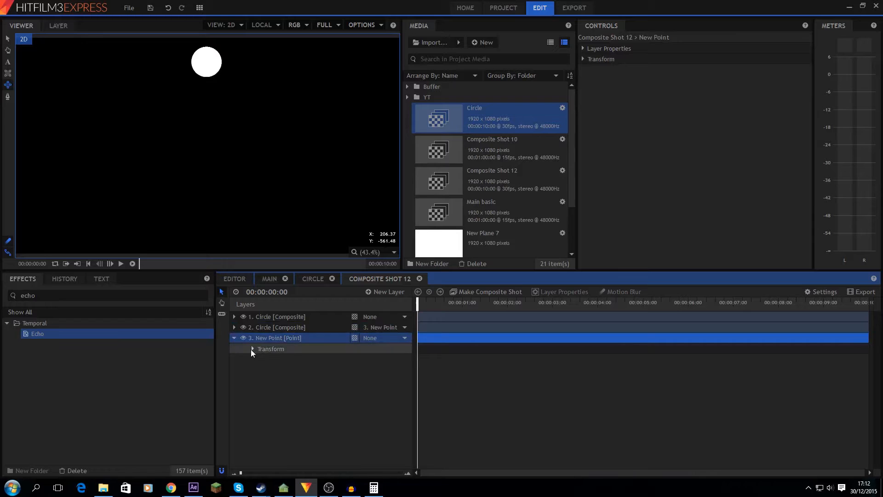
click(252, 349)
click(405, 392)
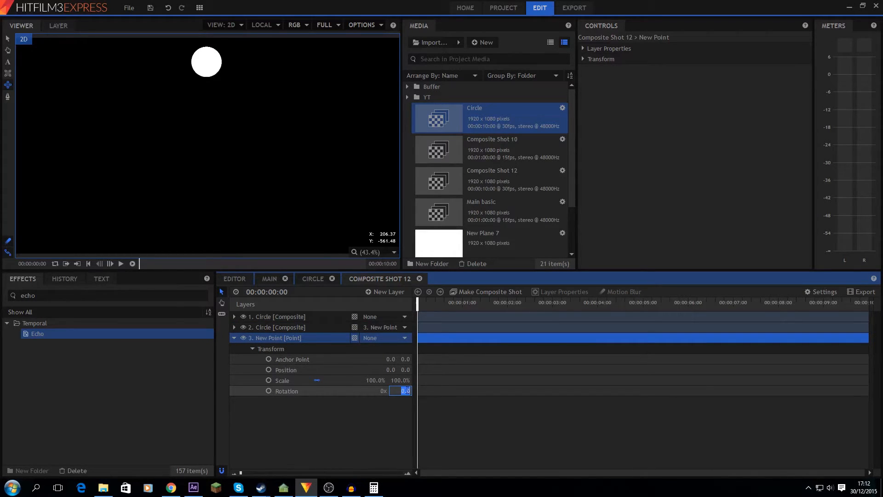
text(45)
key(Return)
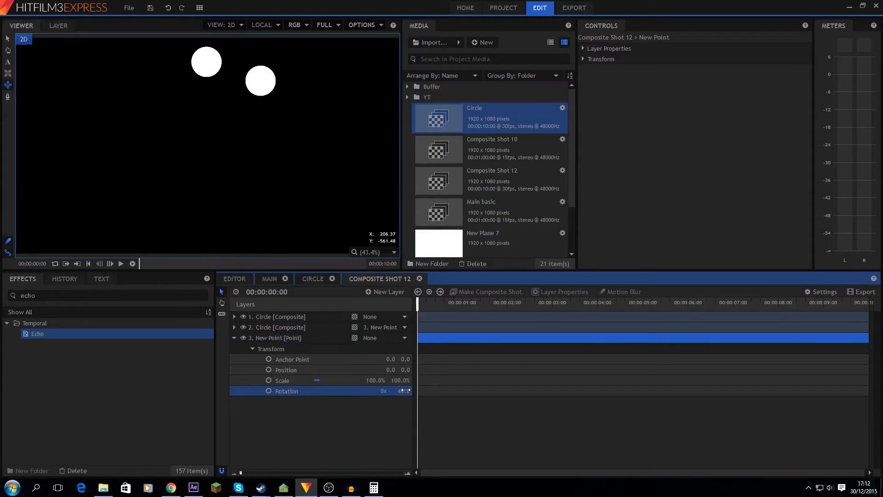
Duplicate the parented Circle layer and set the parent of the upper of the two copies to None.
click(276, 328)
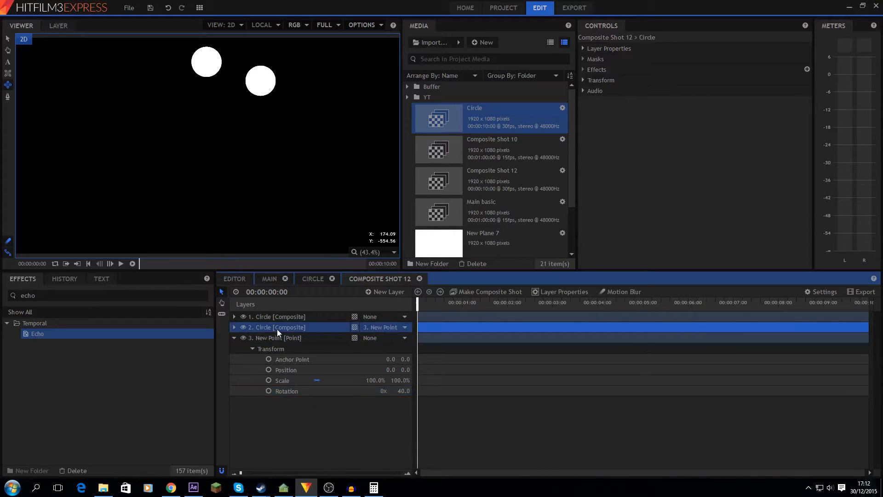
key(ctrl+d)
click(382, 327)
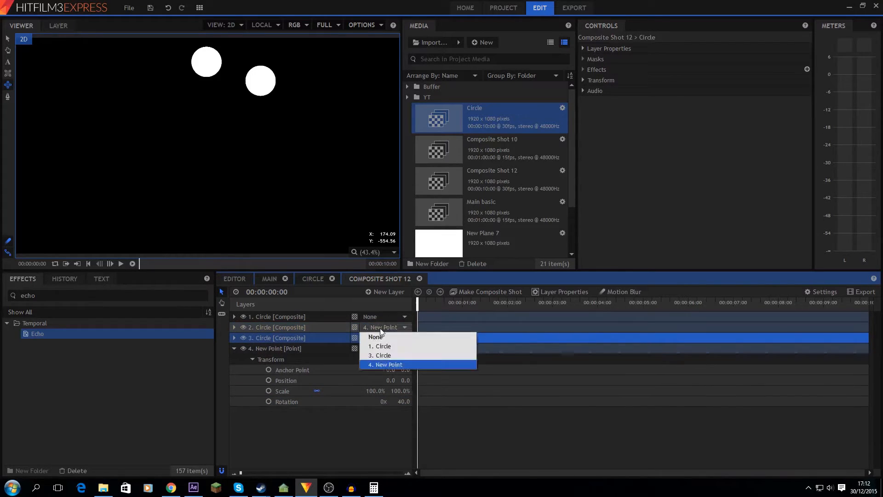
click(358, 365)
click(378, 329)
click(377, 338)
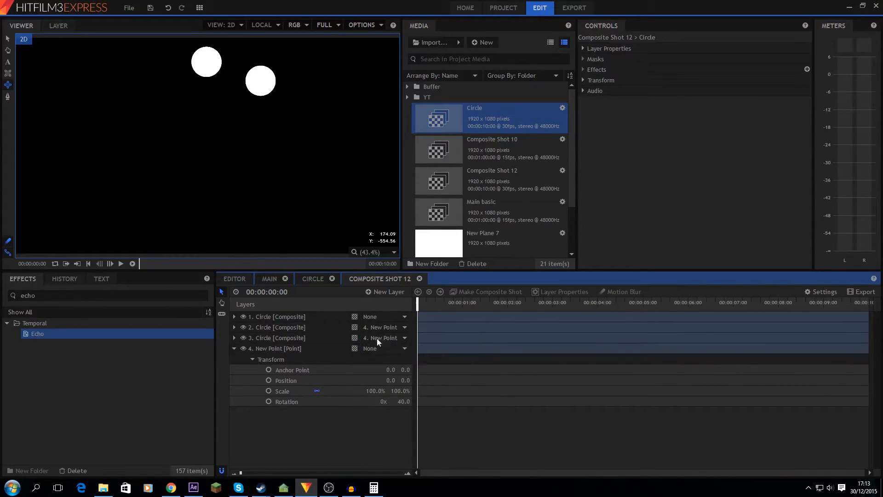
Set the point layer's rotation to 80 degrees to place the third circle.
click(401, 401)
text(80)
key(Return)
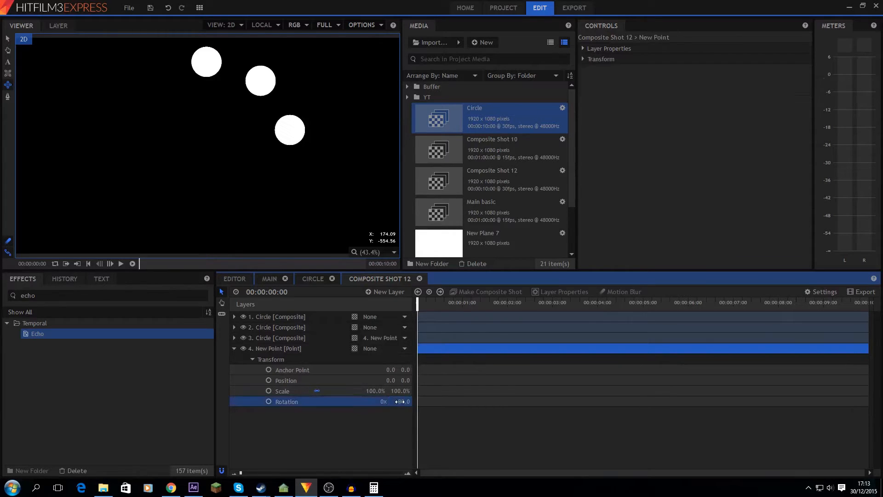
Duplicate the circle still attached to the point and detach the upper copy from its parent.
click(291, 338)
key(ctrl+d)
click(396, 338)
click(396, 345)
Set the point layer's rotation to 120 degrees to place the fourth circle.
click(400, 412)
text(120)
key(Return)
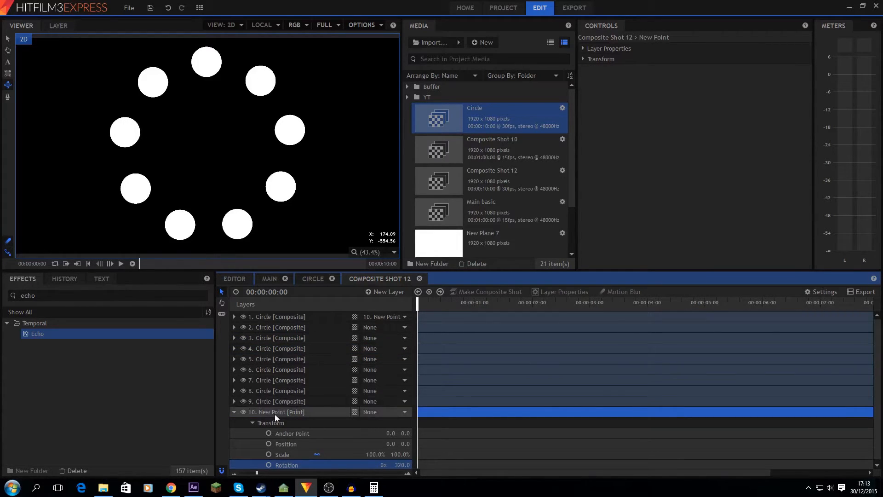
Delete the point layer from the finished ring of circles and rename the composite shot as Alpha.
click(275, 413)
key(Delete)
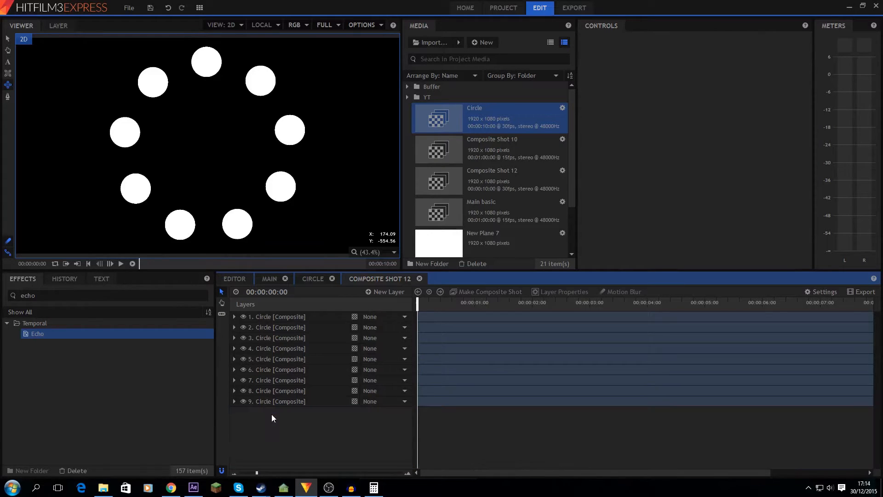
click(821, 292)
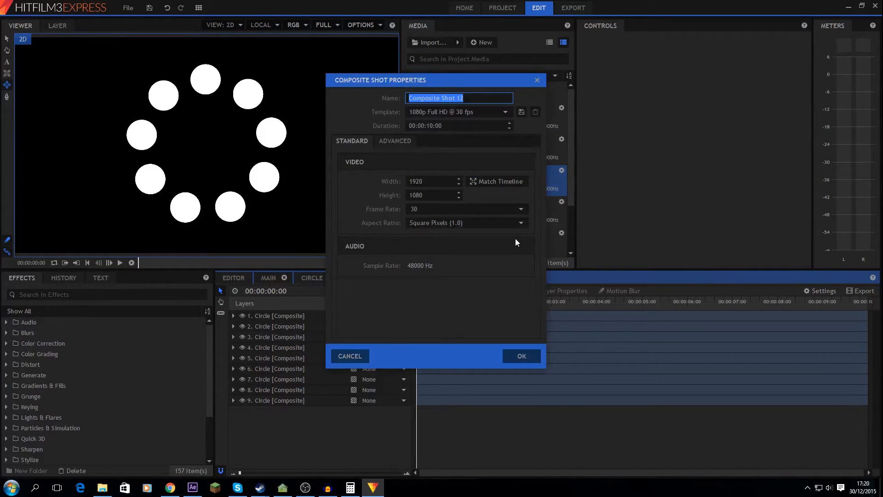
text(Alpha)
key(Return)
Create a new composite shot named Moving bit 1 with the 1080p Full HD @ 30 fps template.
click(477, 42)
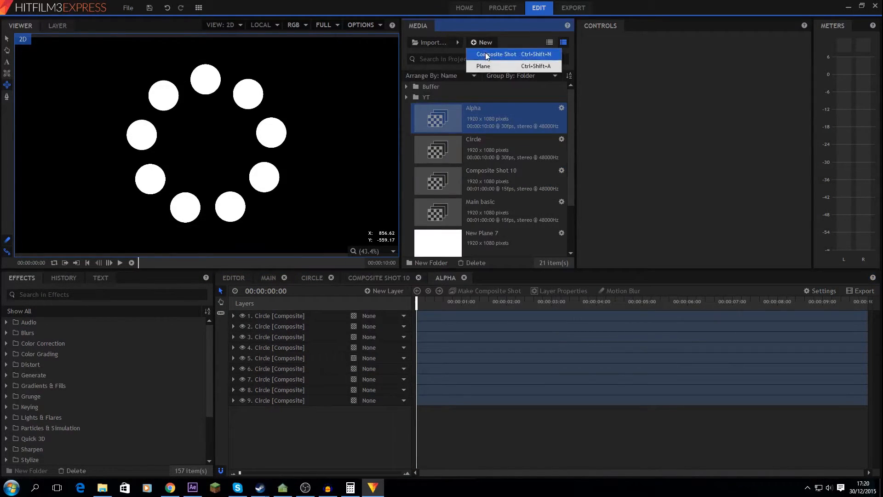
click(486, 54)
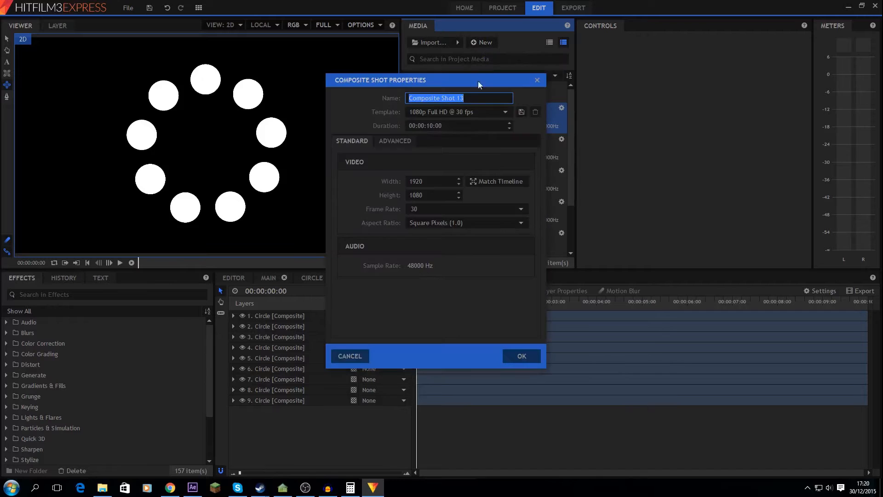
text(Movi)
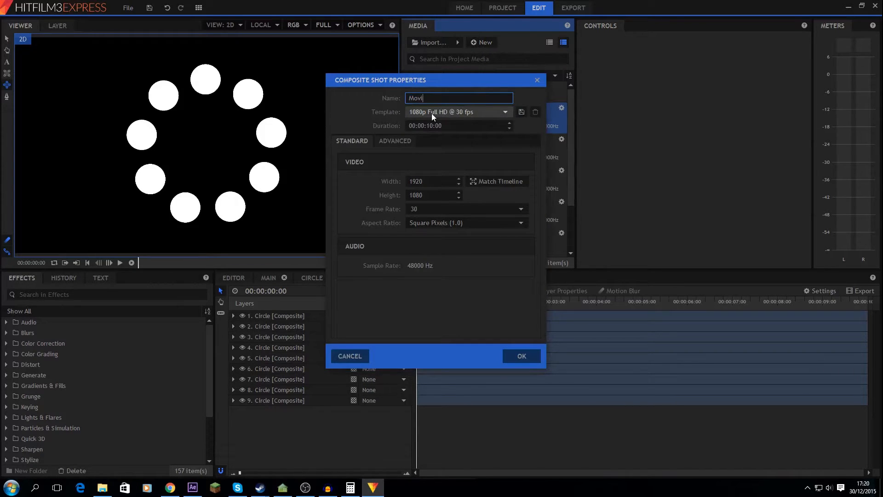
text(ng bit 1)
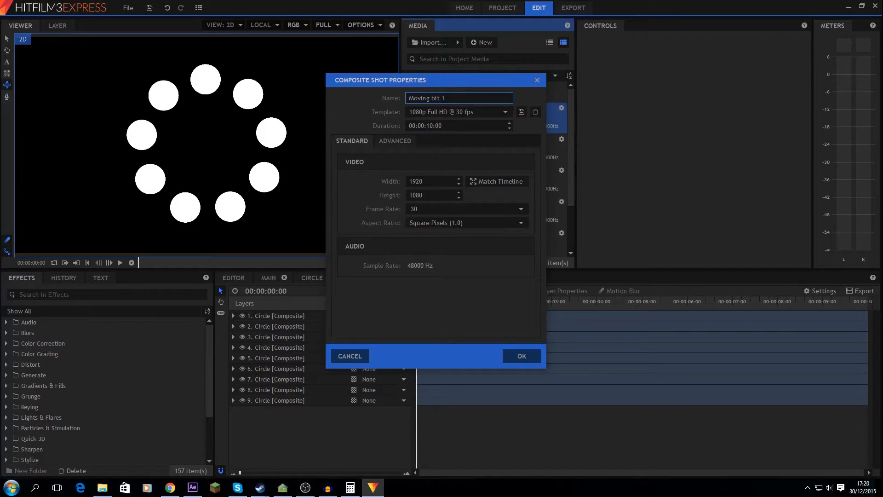
click(521, 355)
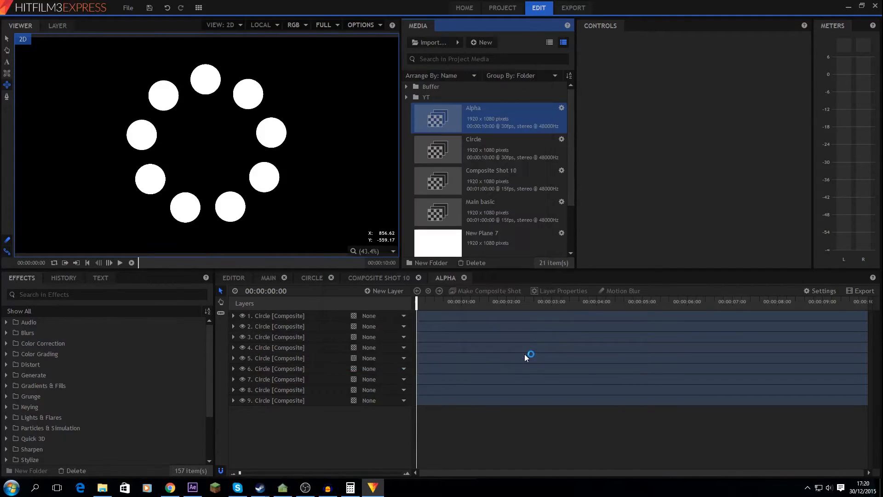
Copy the first Circle layer from the Alpha composite shot and paste it into Moving bit 1.
click(448, 277)
click(281, 316)
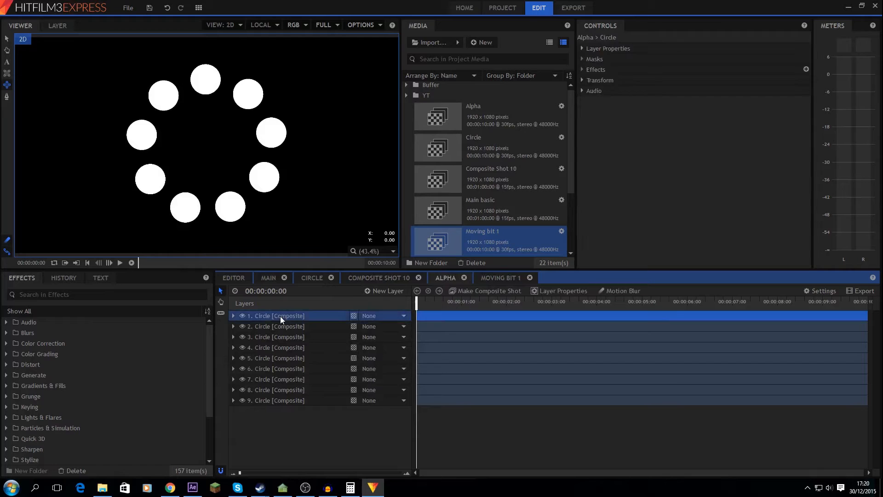
right_click(280, 315)
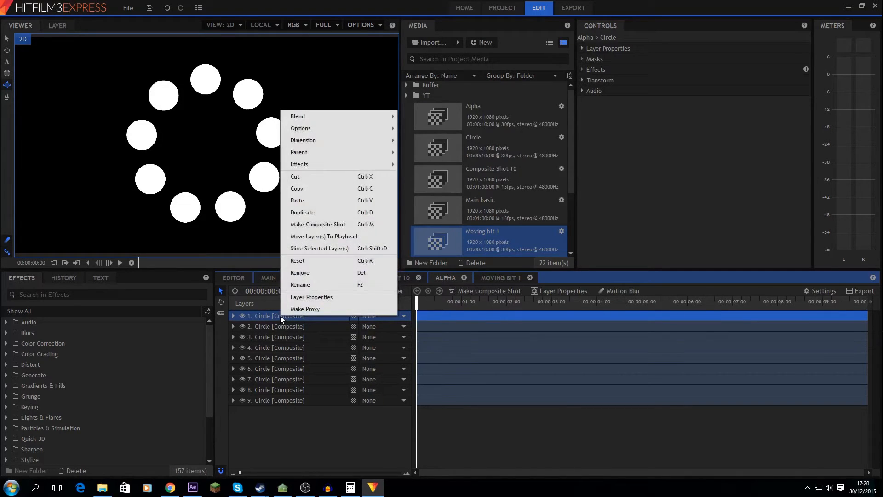
click(302, 189)
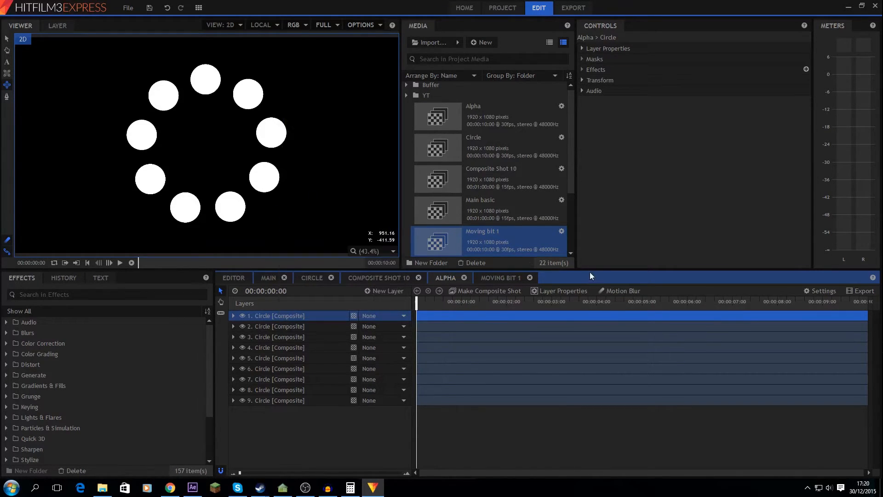
click(501, 276)
right_click(290, 339)
click(306, 353)
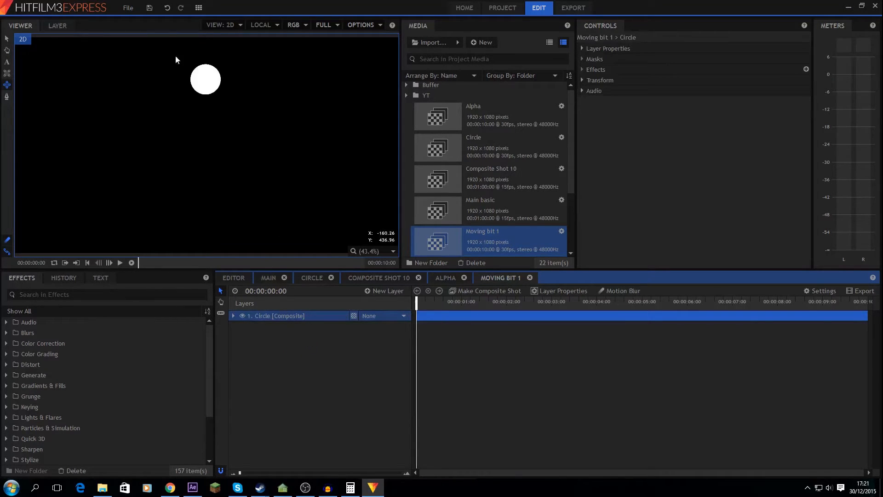
Add a point layer to Moving bit 1 and place it beneath the Circle layer.
right_click(258, 346)
mouse_move(285, 351)
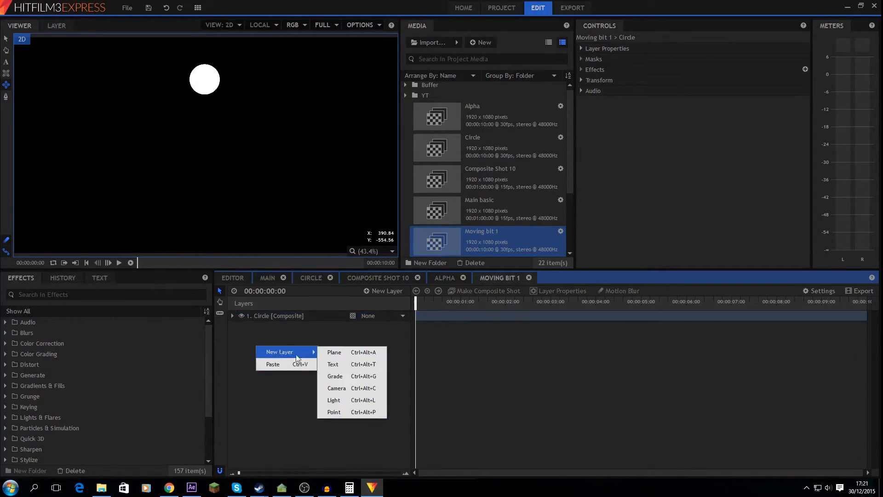
click(354, 414)
drag(267, 316, 274, 335)
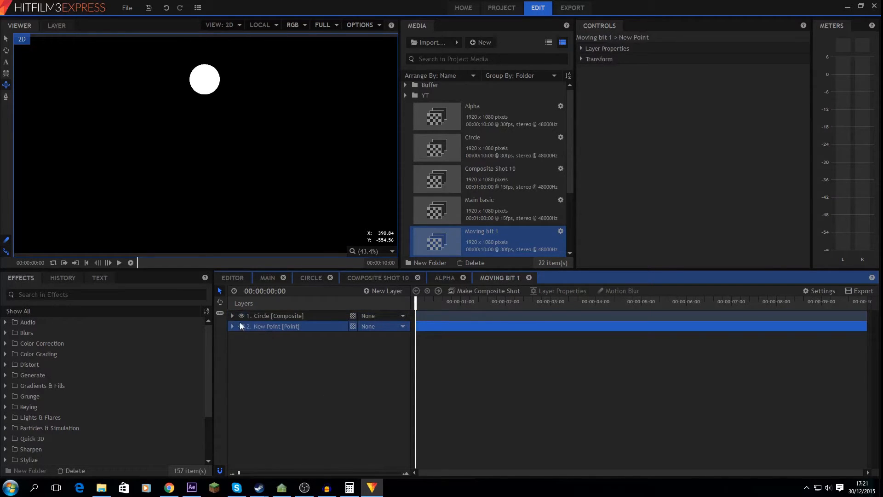
Keyframe the point's rotation in Moving bit 1 from zero at the start to 10 revolutions at 10 seconds.
click(232, 326)
click(251, 338)
click(267, 380)
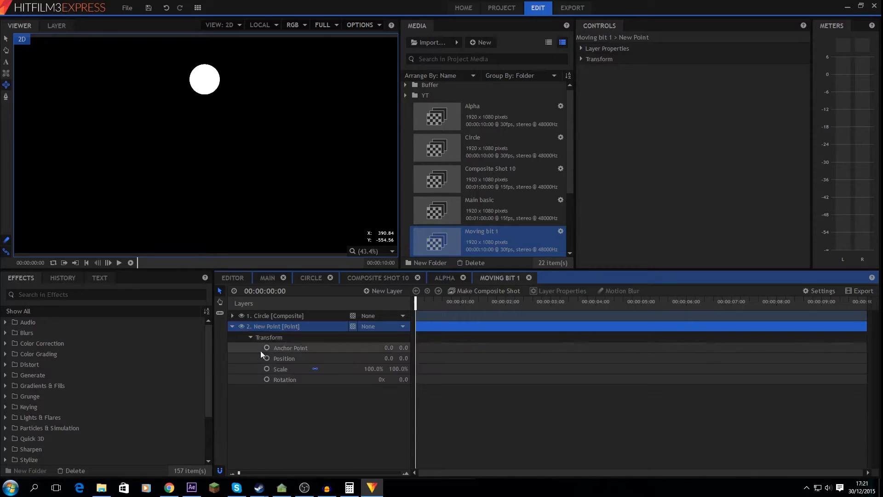
drag(439, 302, 868, 303)
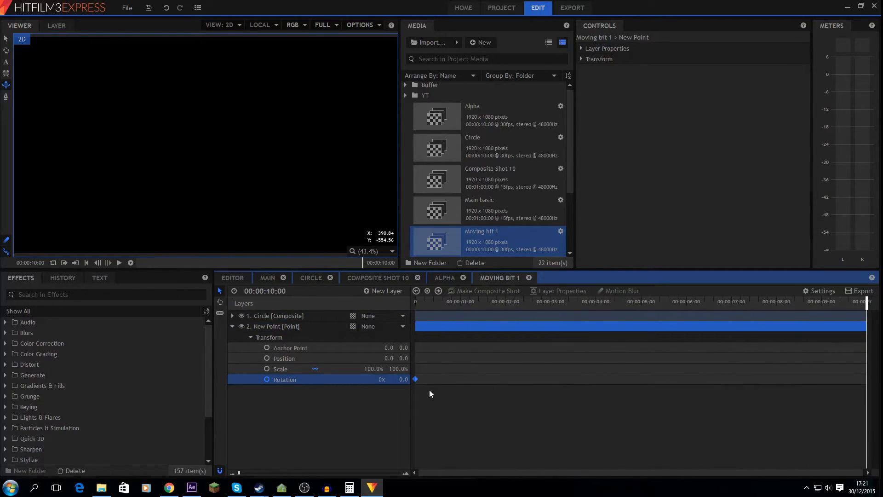
click(362, 390)
click(380, 379)
text(10)
key(Return)
drag(450, 306, 413, 308)
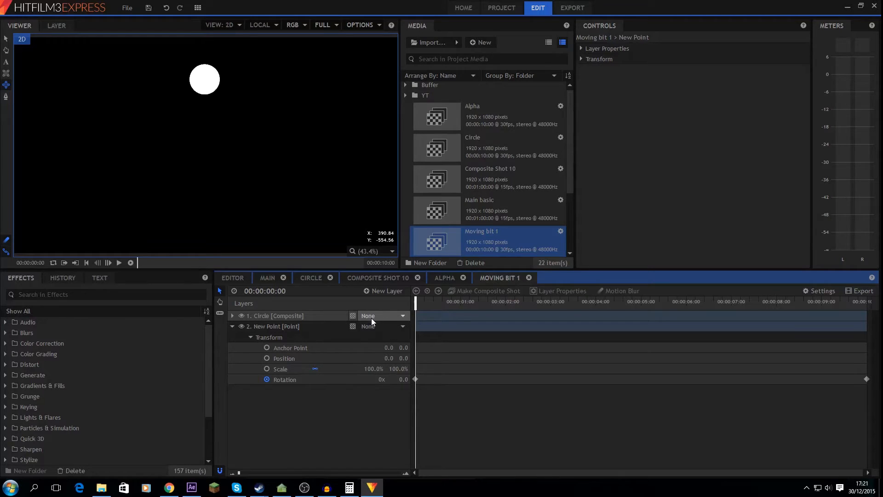
Parent the Circle layer to the point in Moving bit 1 and preview the rotation.
click(371, 317)
click(376, 334)
drag(416, 303, 452, 306)
click(481, 43)
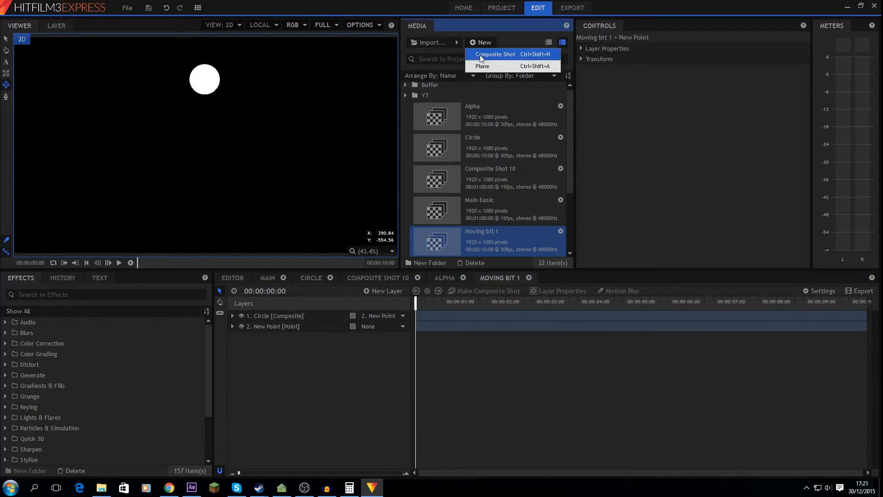
click(479, 55)
text(Moving bit 1)
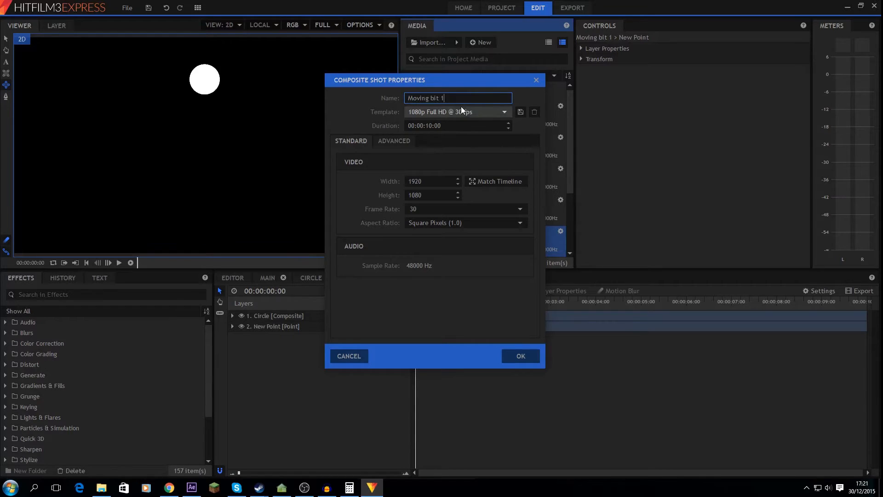
key(Return)
Scale the Circle layer in Moving bit 1 up to 23%.
click(232, 315)
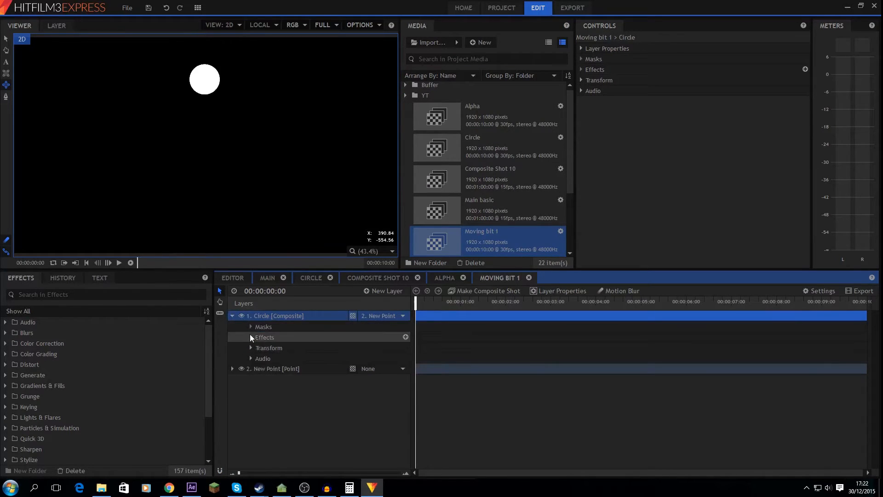
click(251, 348)
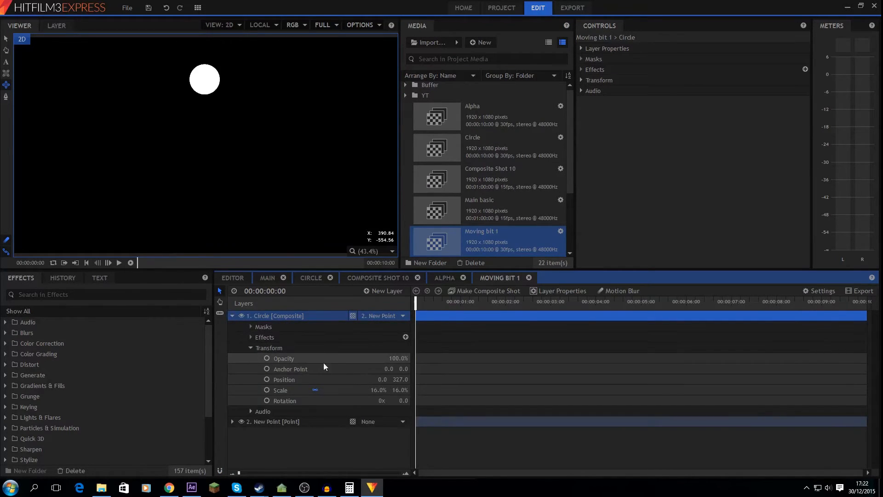
drag(400, 390, 410, 390)
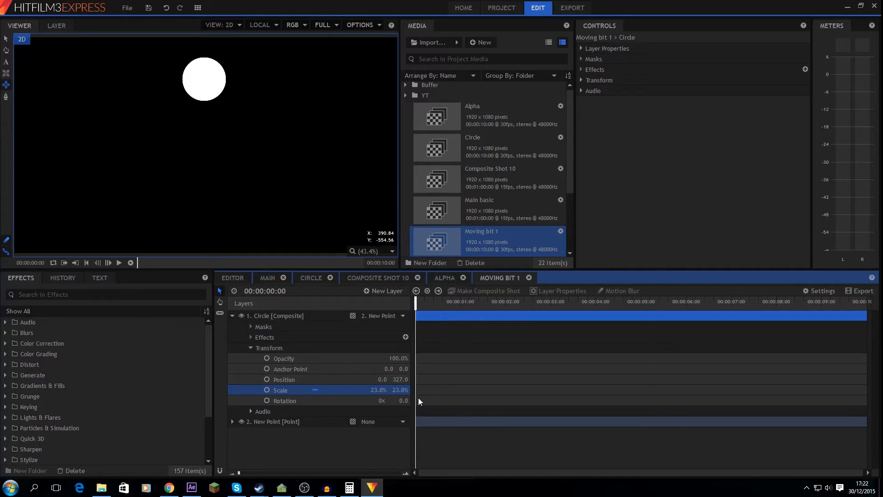
Create a new composite shot named Moving bit 2 with the 1080p Full HD @ 30 fps template.
click(479, 41)
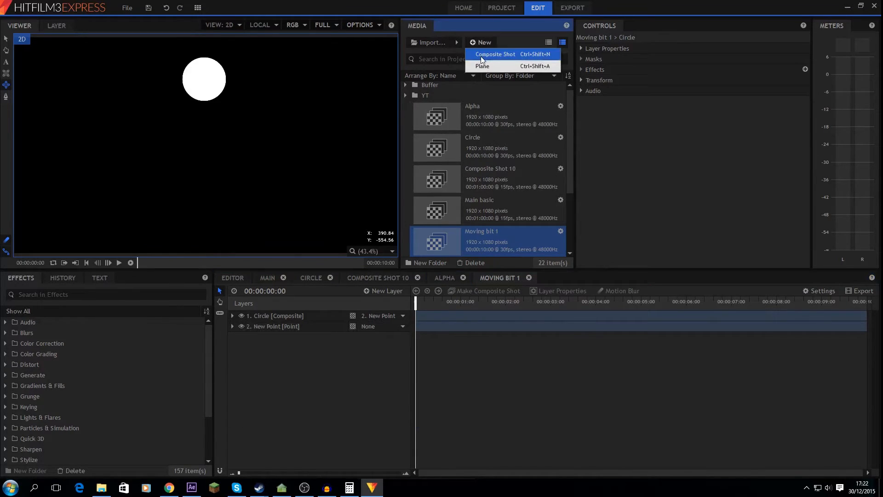
click(484, 56)
text(Moving bit2)
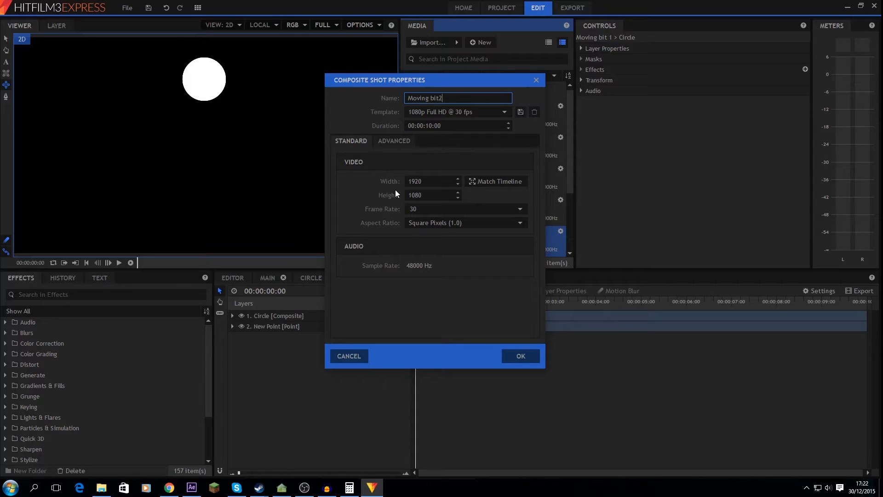
key(BackSpace)
text(2)
key(Return)
Copy the ninth Circle layer from the Alpha composite shot and paste it into Moving bit 2.
click(446, 278)
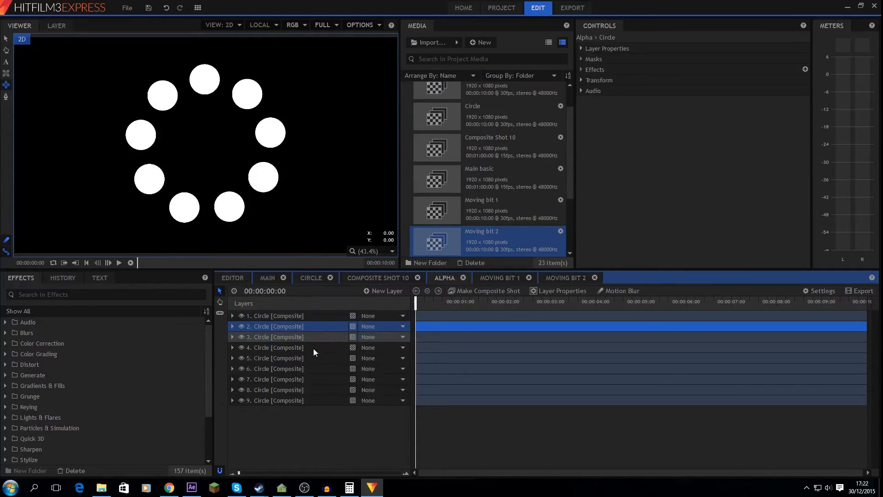
click(272, 400)
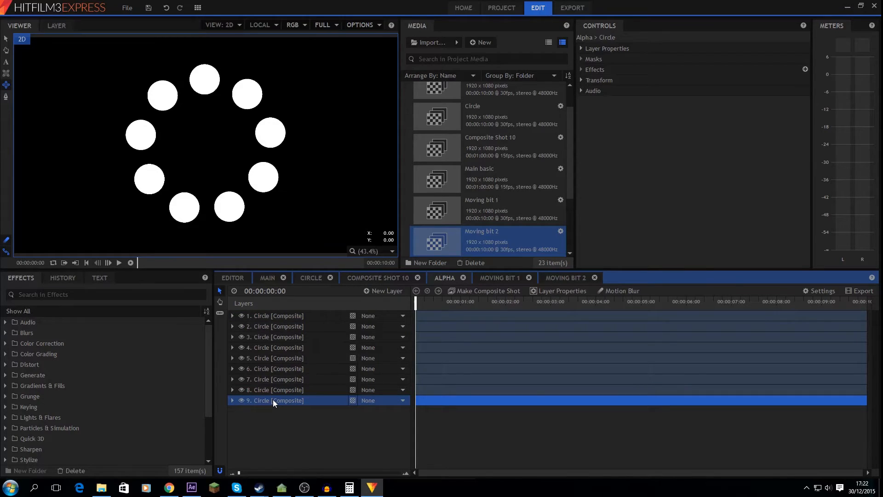
right_click(270, 399)
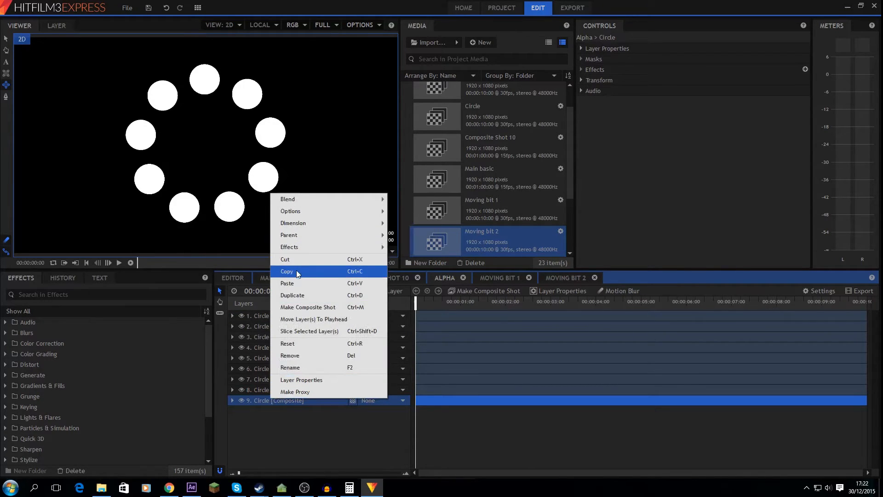
click(296, 271)
click(551, 278)
right_click(280, 368)
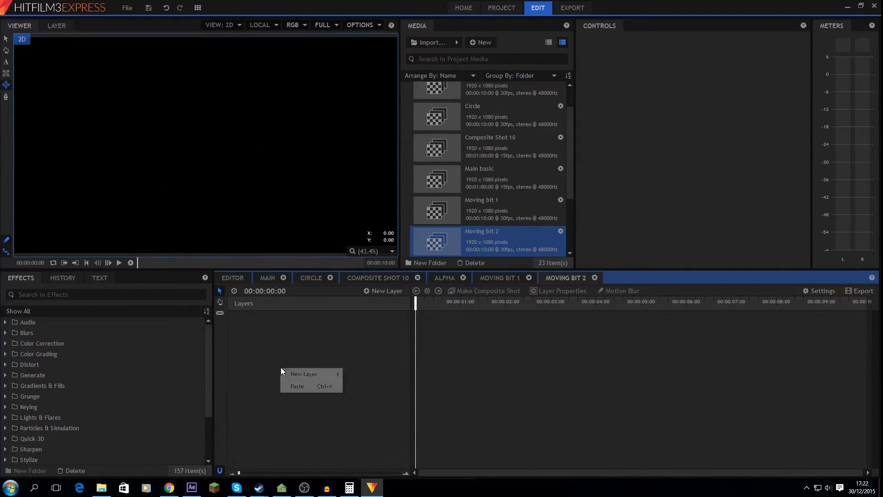
click(299, 386)
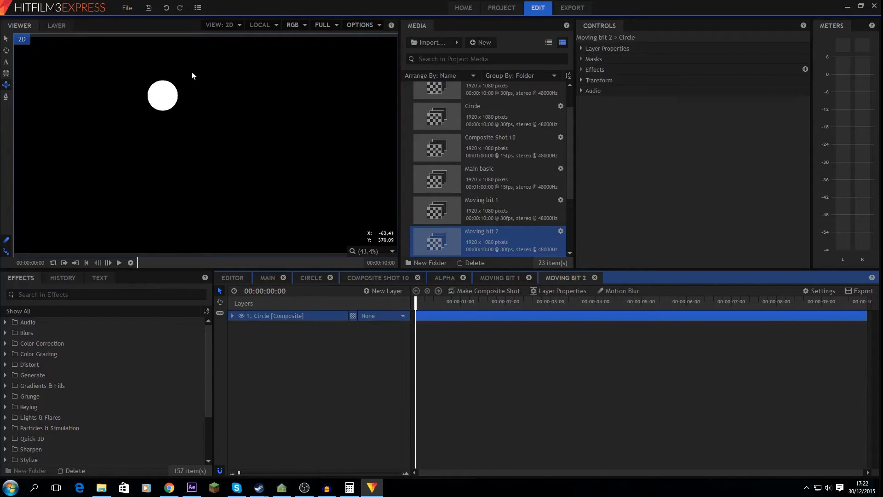
Add a point layer to Moving bit 2 and place it beneath the Circle layer.
right_click(270, 350)
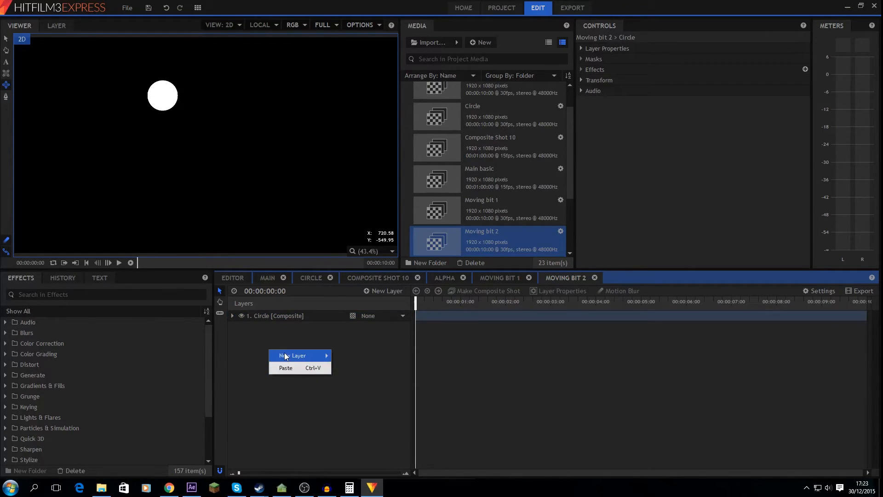
mouse_move(285, 356)
click(344, 419)
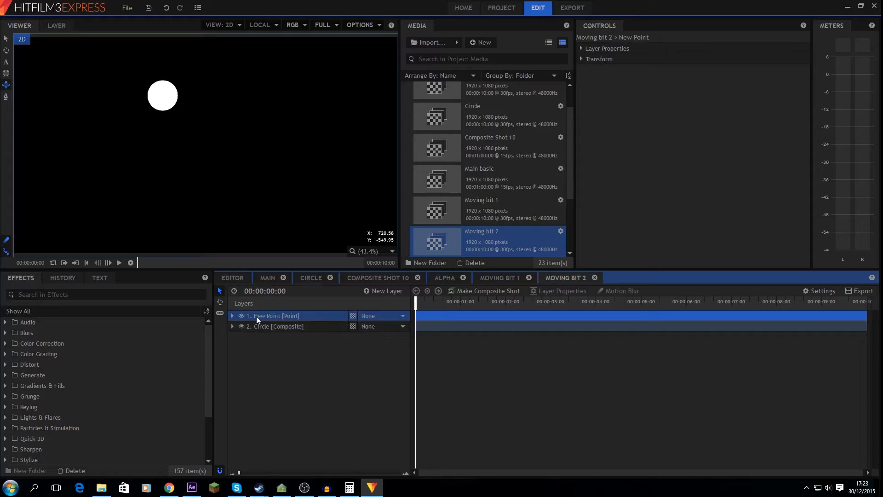
drag(255, 317, 239, 331)
Keyframe the point's rotation in Moving bit 2 from zero at the start to 10 revolutions at 10 seconds.
click(233, 325)
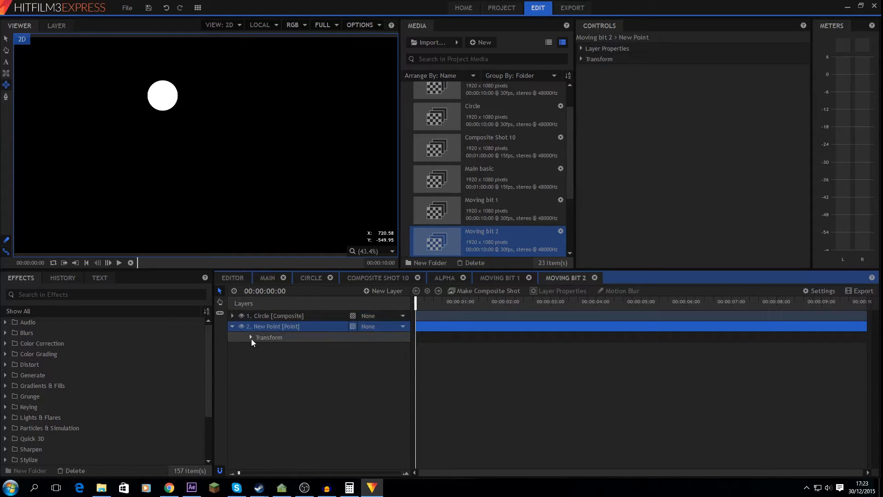
click(251, 338)
click(267, 379)
drag(429, 302, 866, 301)
click(381, 379)
text(10)
key(Return)
key(Home)
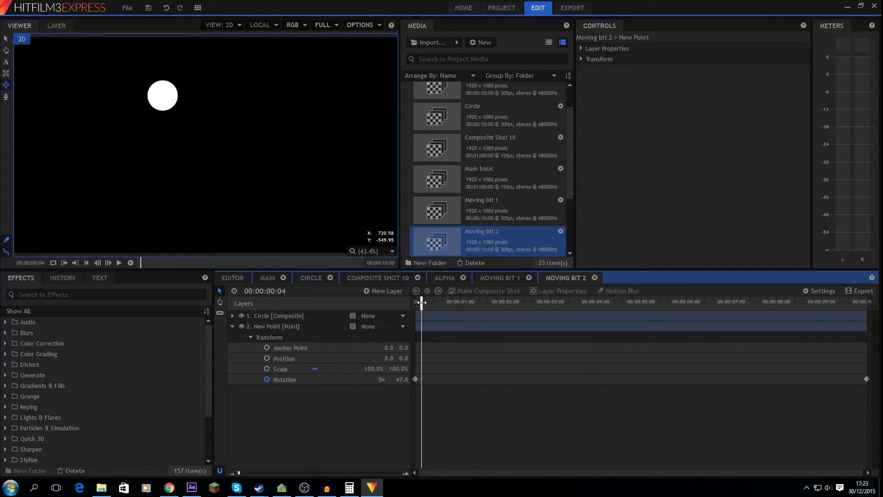
Parent the Circle layer in Moving bit 2 to the point and collapse the point's properties.
click(373, 317)
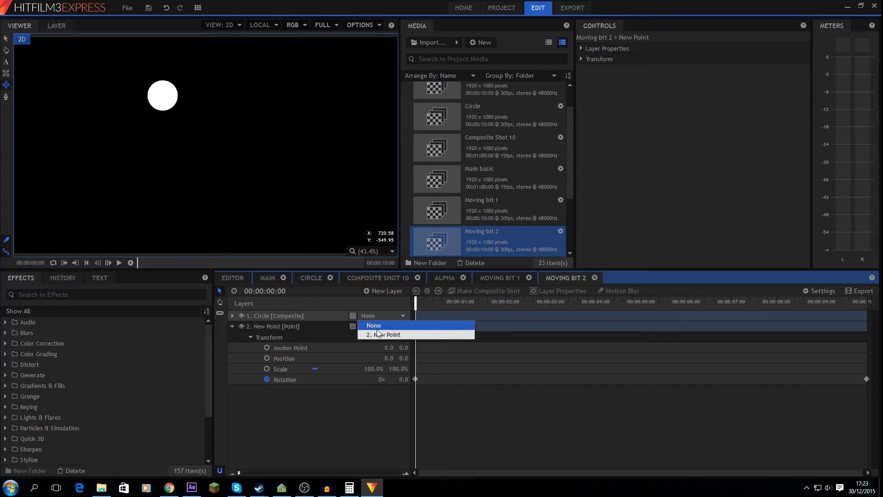
click(377, 333)
click(232, 326)
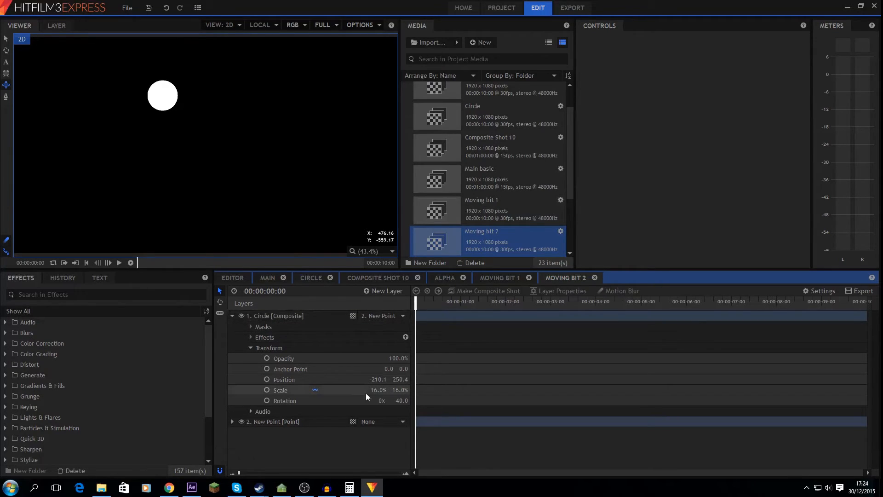
Compare the circle scales in Alpha and Moving bit 1, and set the Moving bit 2 circle's scale to 20%.
click(451, 277)
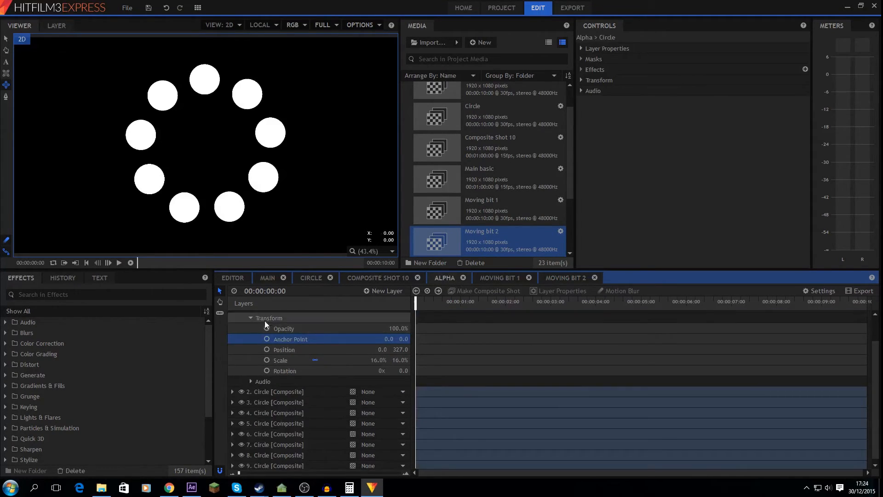
click(502, 278)
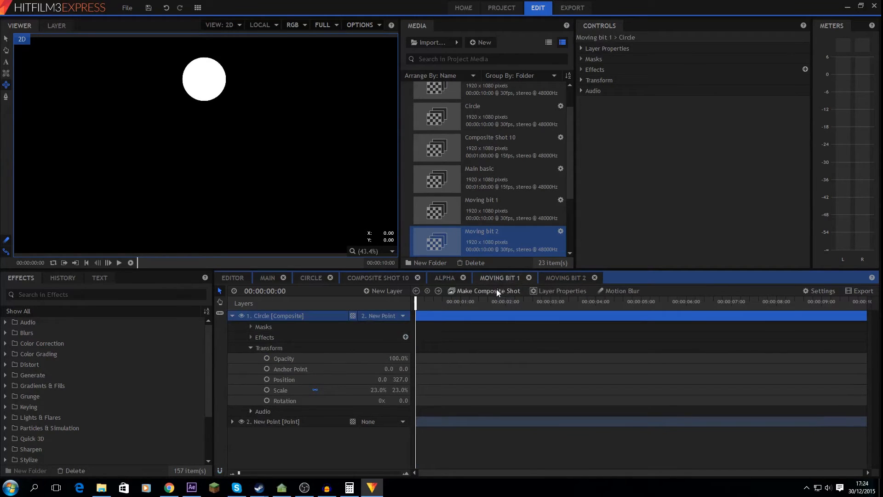
click(450, 277)
click(540, 280)
click(380, 389)
text(20)
key(Return)
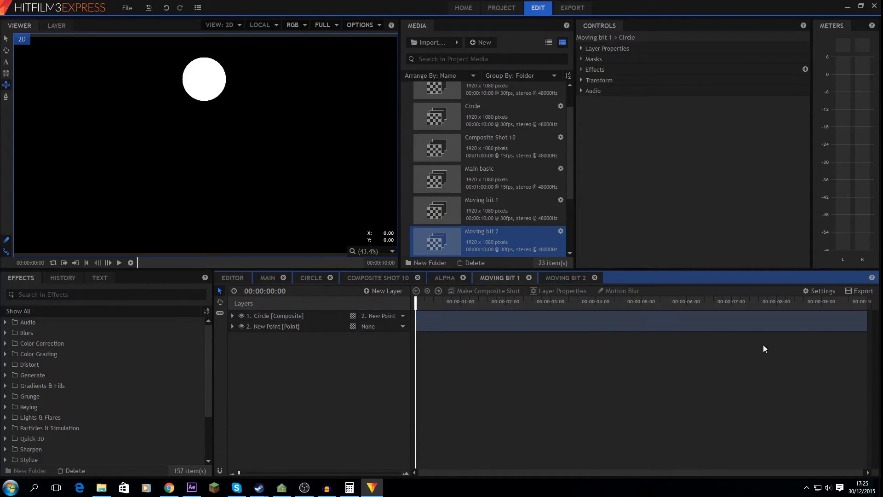
Set the frame rate of the Moving bit 1 composite shot to 9 fps.
click(818, 295)
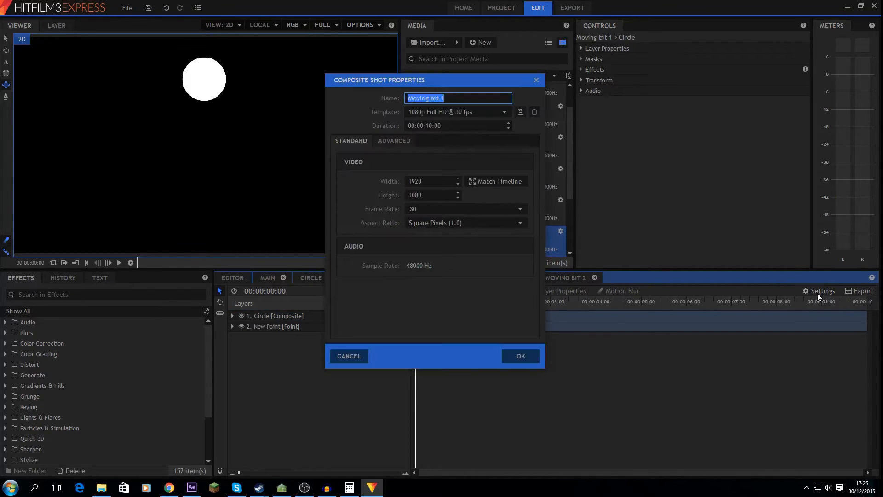
click(432, 209)
text(9)
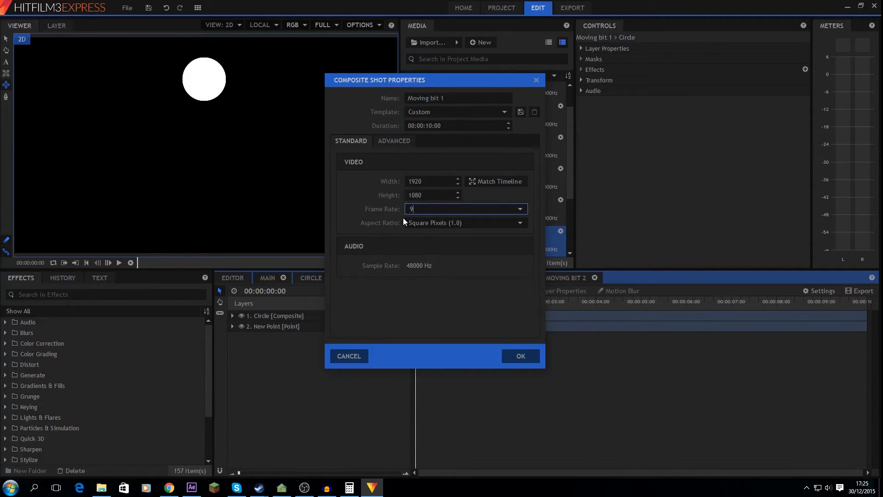
key(Return)
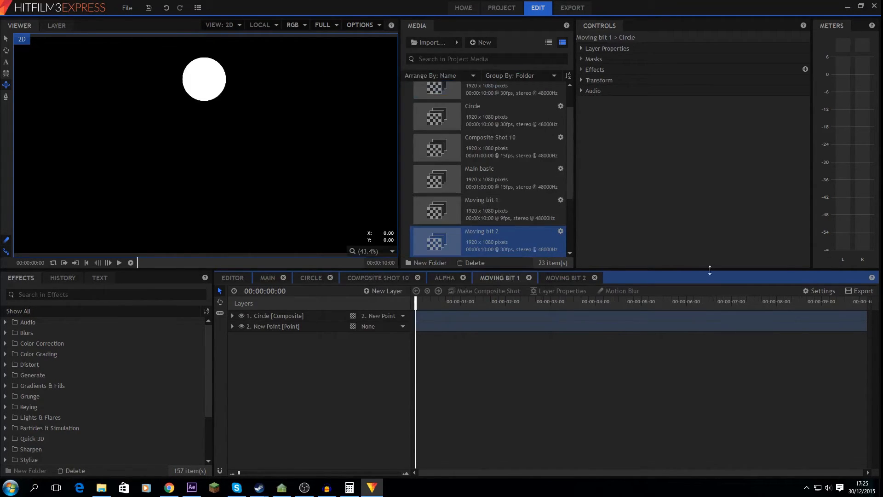
Set the frame rate of the Moving bit 2 composite shot to 9 fps.
click(567, 279)
click(811, 291)
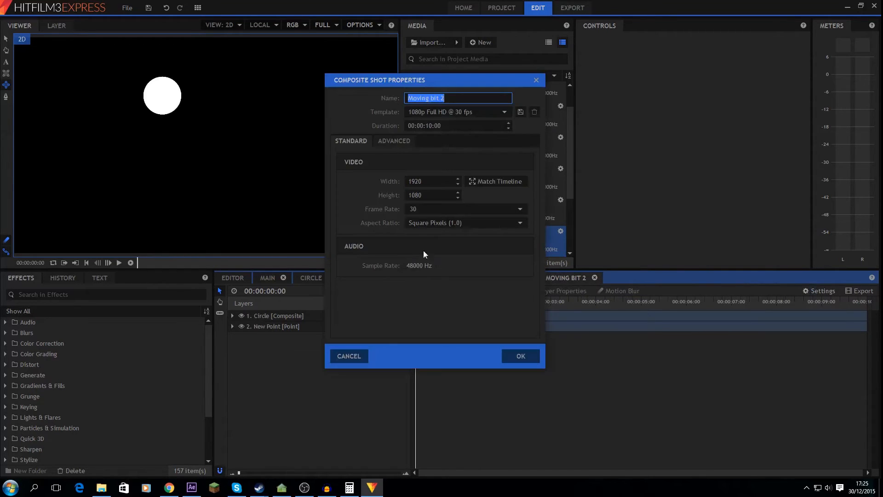
click(416, 209)
text(9)
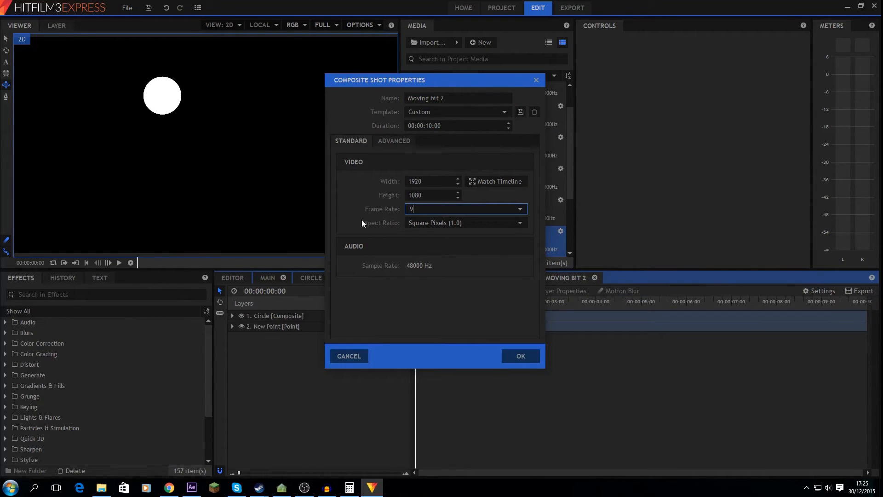
click(502, 356)
Create a new composite shot called Main with a frame rate of 30 fps.
click(481, 42)
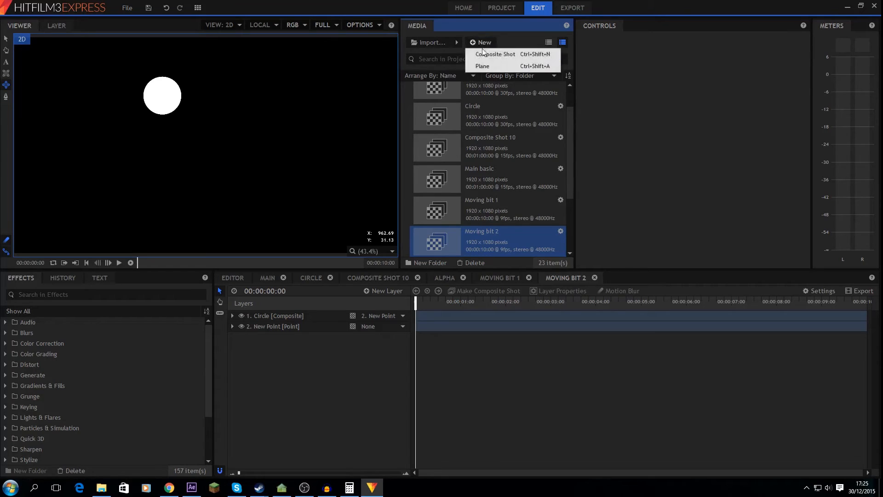
click(488, 55)
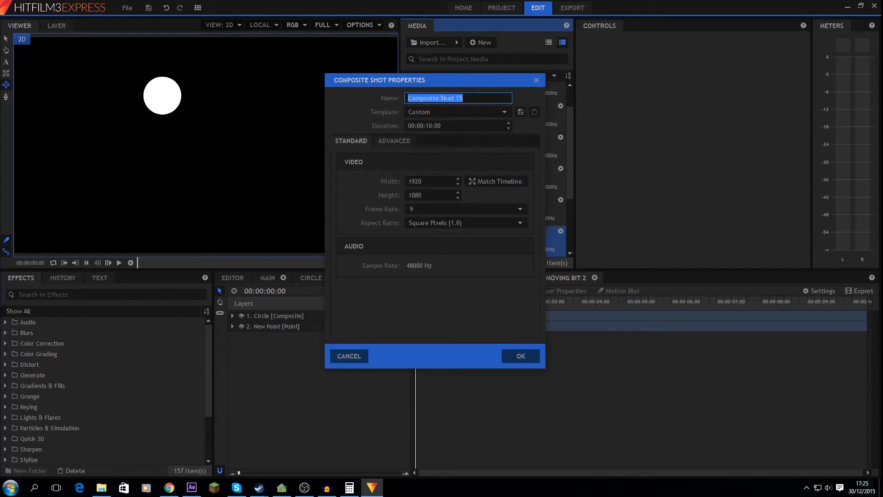
text(Main)
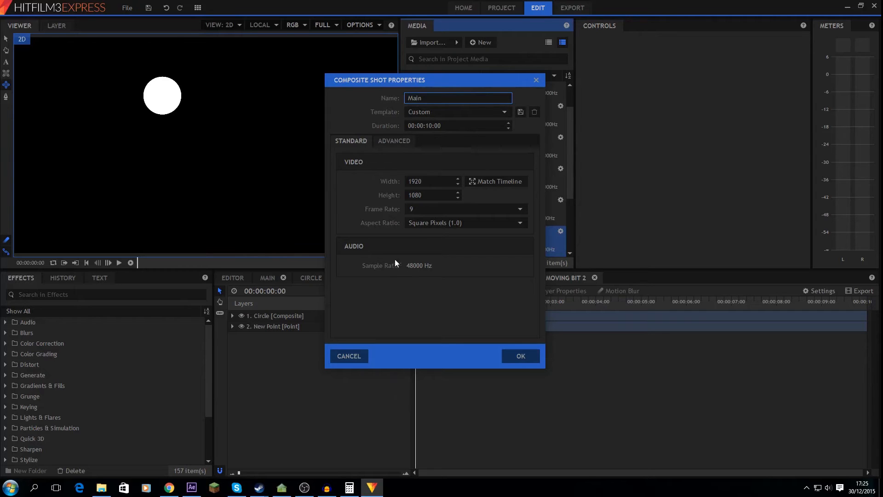
click(426, 205)
text(30)
click(518, 353)
Add Moving bit 1 and Moving bit 2 to the Main composite shot, with Moving bit 1 on top.
click(475, 156)
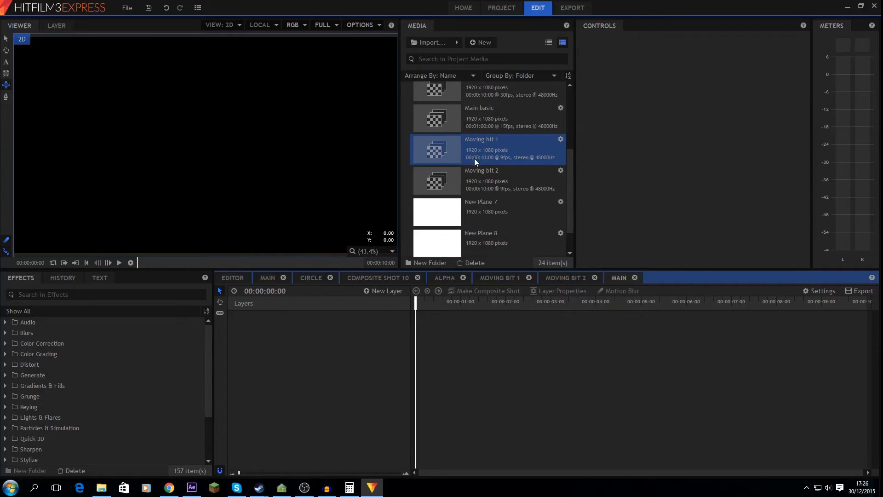
drag(383, 318, 382, 318)
drag(479, 147, 380, 334)
click(599, 245)
Create a new 30 fps composite shot called bg.
click(475, 22)
click(485, 42)
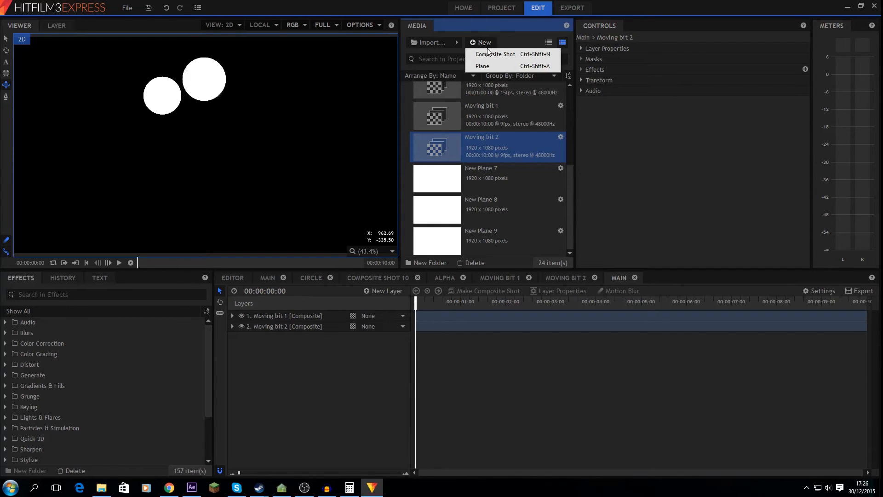
click(487, 52)
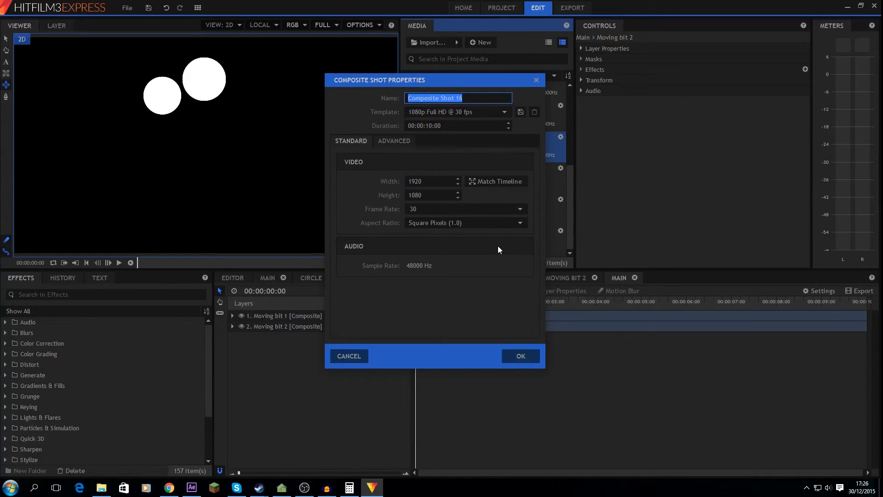
text(bg)
key(Return)
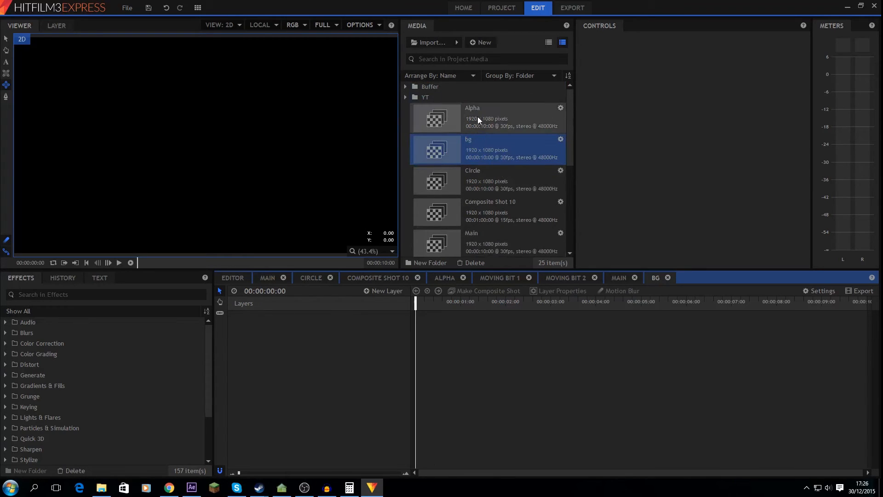
Add Alpha to the bg composite shot and place Moving bit 2 above it.
click(477, 117)
drag(373, 261, 269, 367)
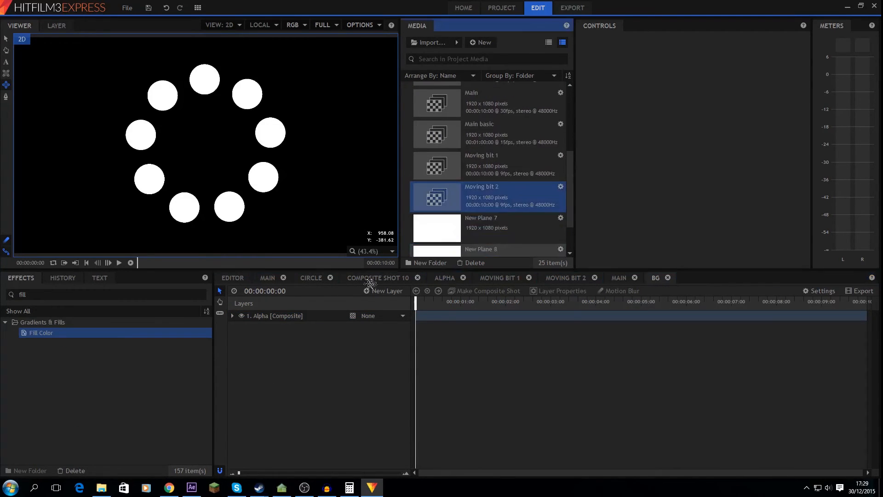
drag(370, 282, 276, 316)
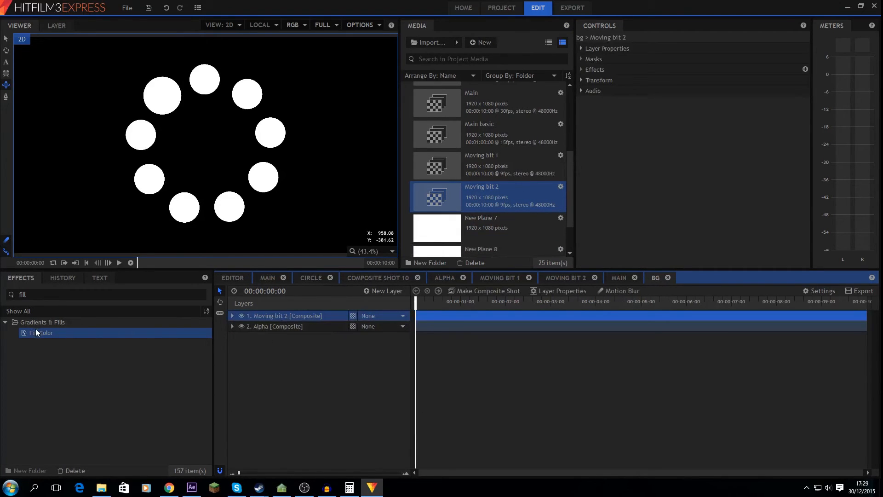
Apply Fill Color to the Moving bit 2 layer in bg, with black (#000000) as the color and a blend amount of 100%.
drag(42, 296, 0, 303)
text(fill)
drag(35, 331, 265, 316)
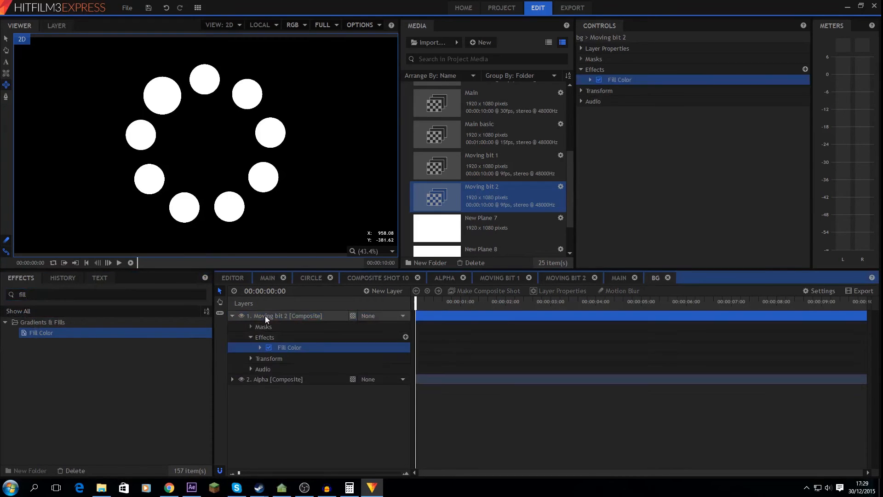
click(591, 80)
click(805, 91)
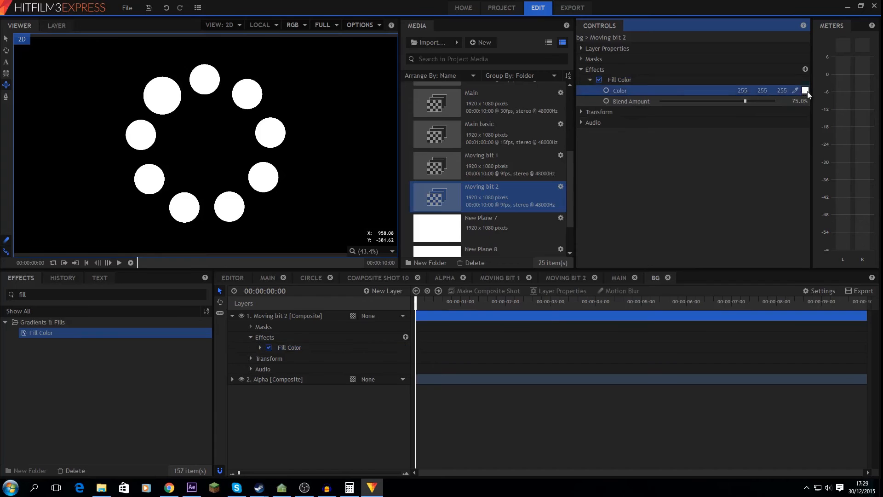
drag(545, 226, 550, 252)
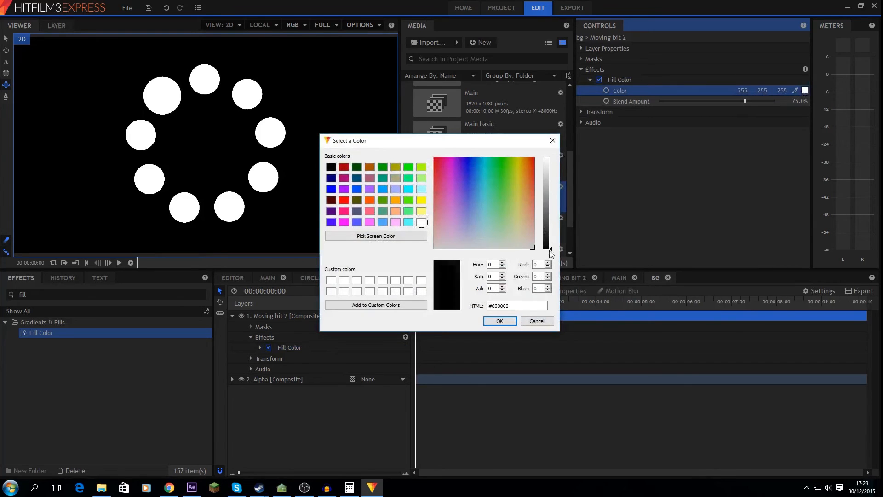
click(499, 321)
drag(746, 101, 793, 105)
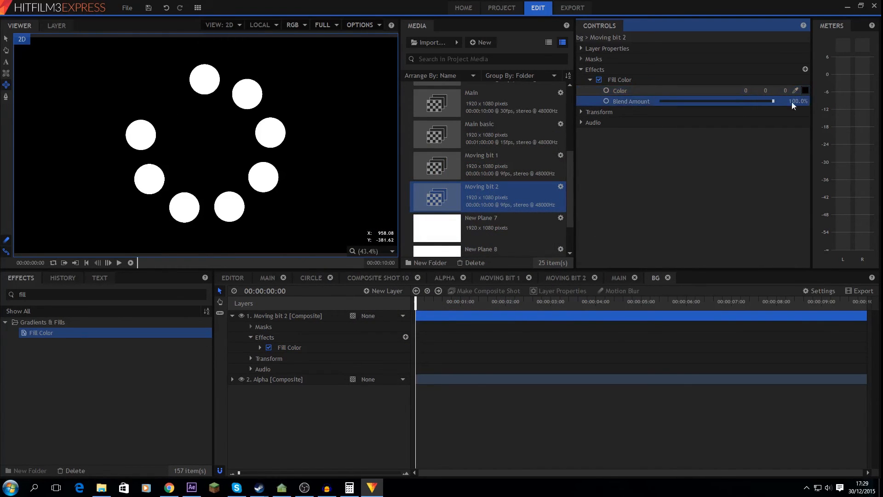
Add the bg composite shot to Main beneath the Moving bit 1 and Moving bit 2 layers.
click(619, 278)
scroll(481, 135, up, 3)
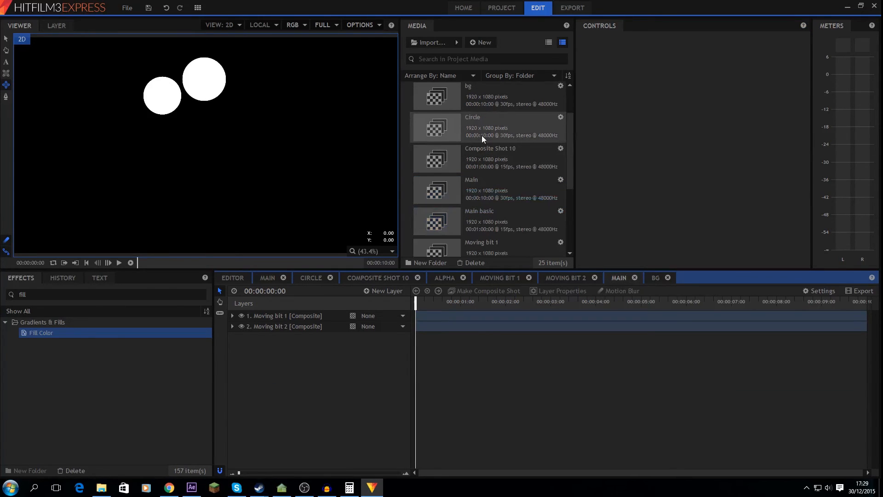
drag(476, 98, 275, 355)
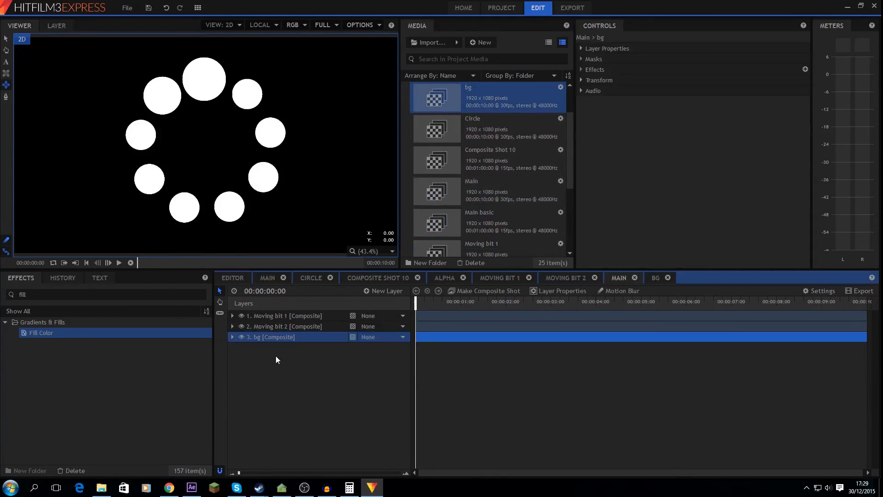
Set the bg layer's opacity in Main to 20% and collapse its properties.
click(233, 337)
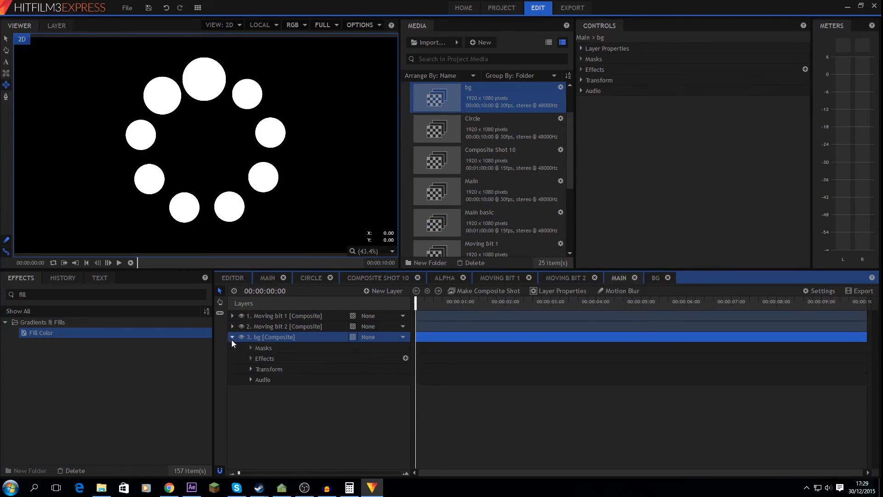
click(251, 371)
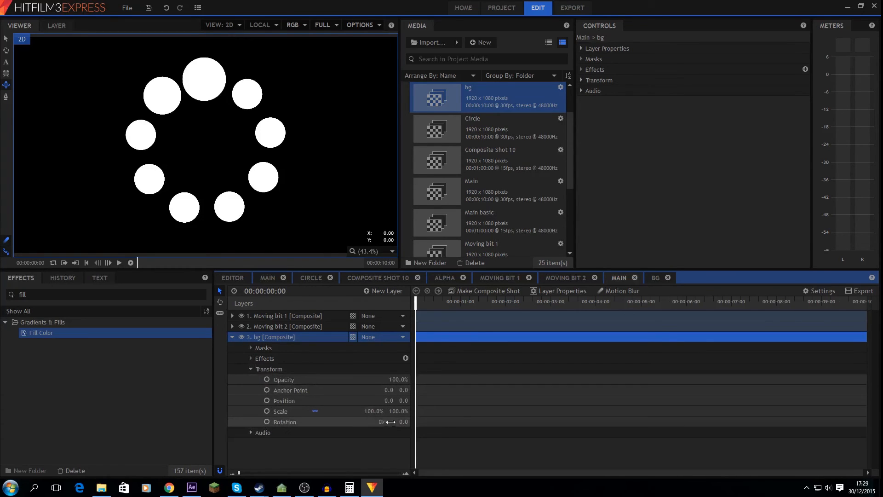
click(391, 379)
text(20)
click(370, 361)
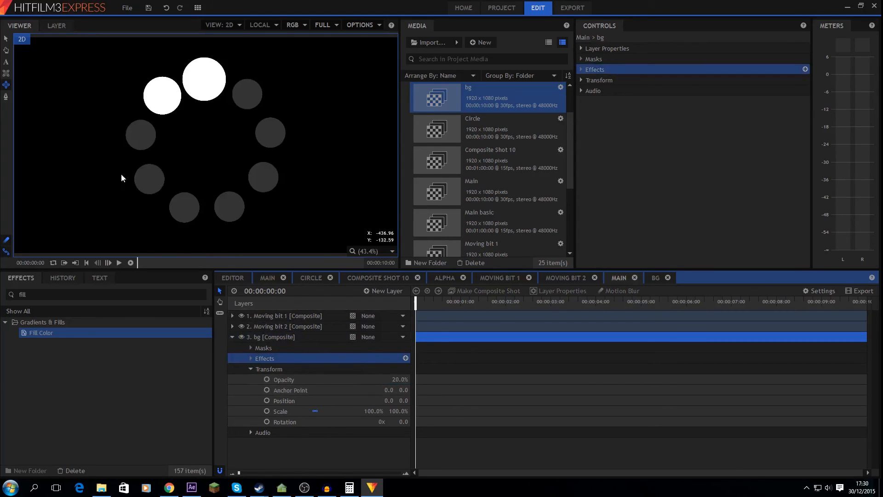
click(233, 336)
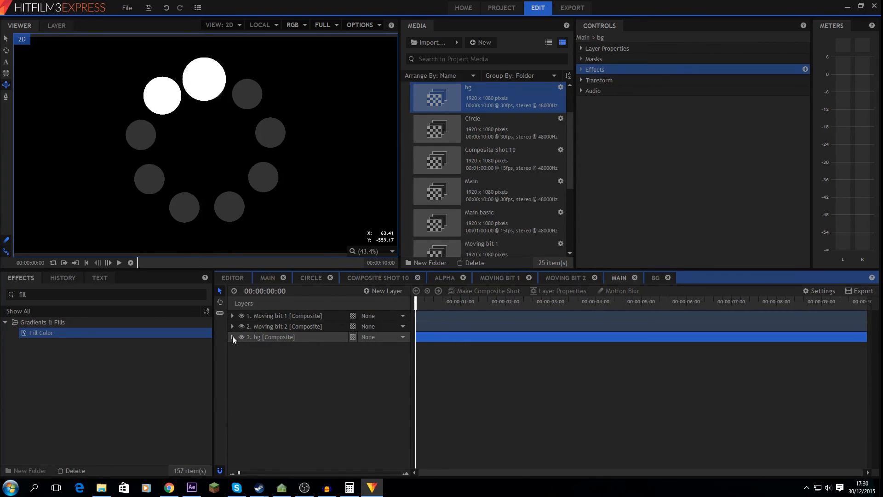
Lower the opacity of the Moving bit 2 layer in Main and preview the animation from the start to about 2:22.
click(233, 327)
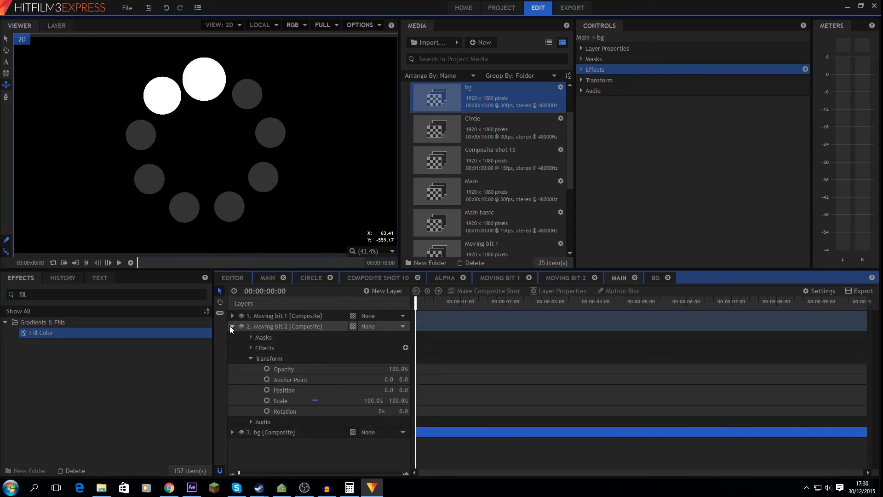
click(401, 367)
click(351, 352)
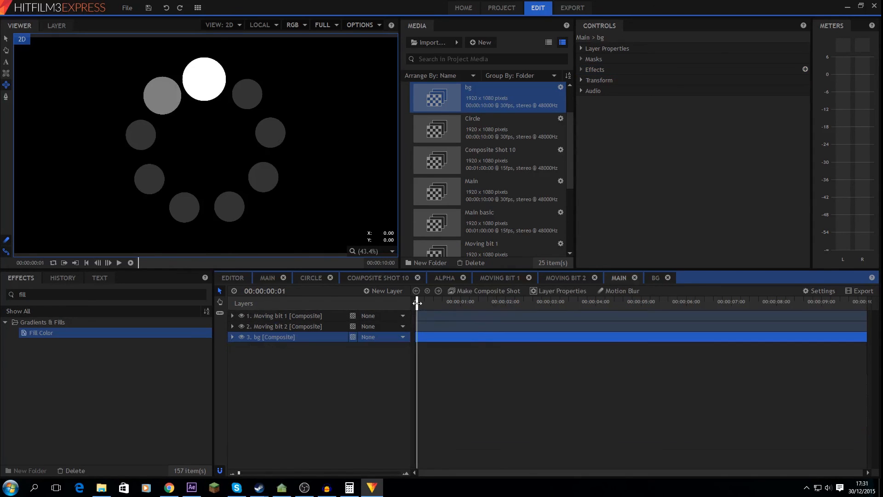
drag(418, 303, 540, 295)
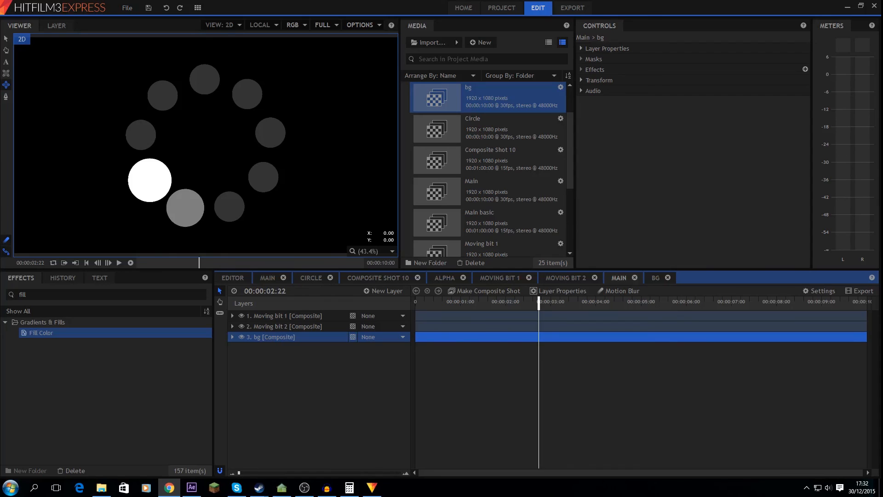